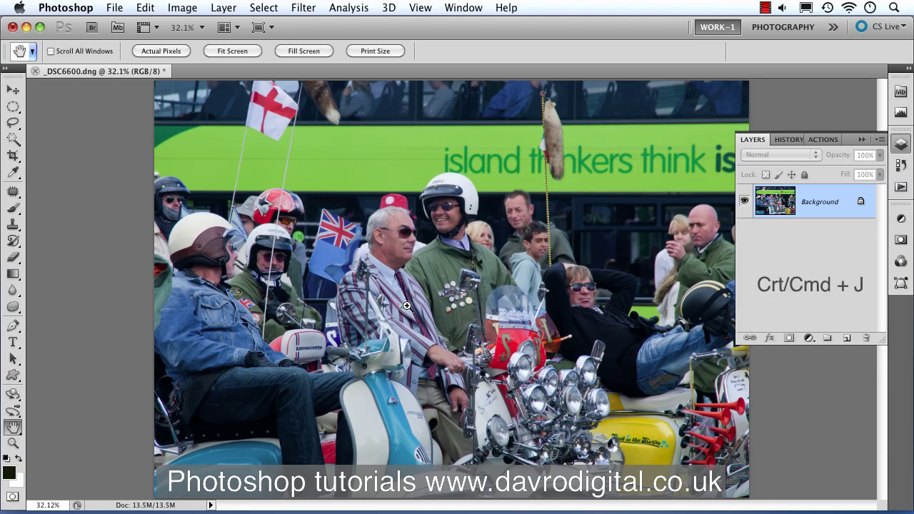
# - Duplicate the Background layer and set the duplicate's blend mode to Hard Light
pyautogui.hotkey('ctrl', 'j')
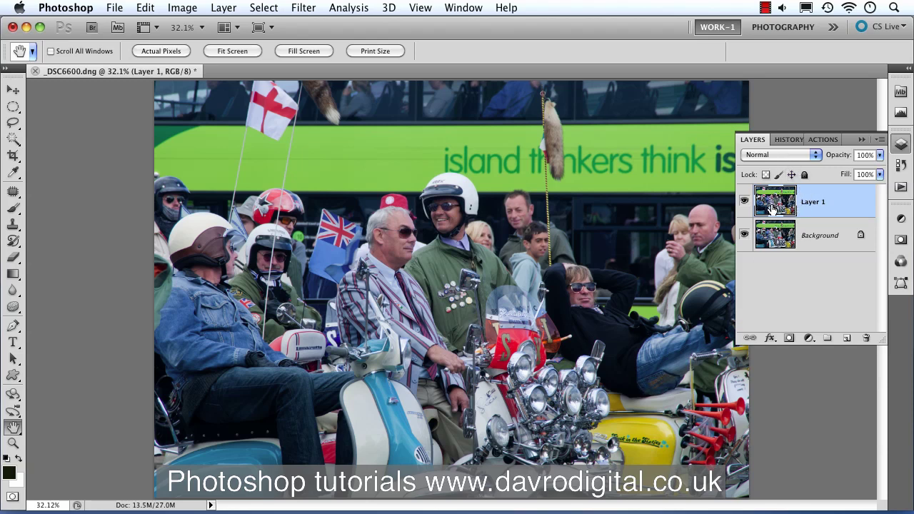
pyautogui.click(783, 155)
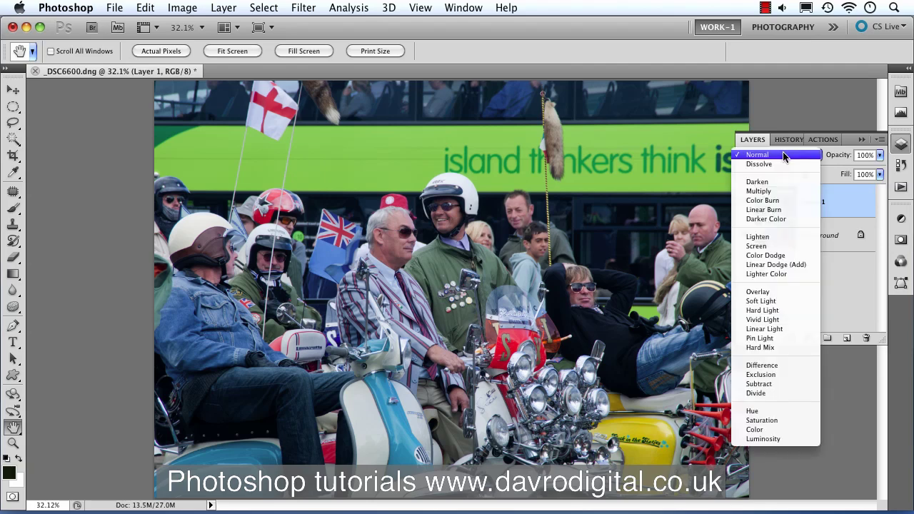
pyautogui.click(782, 312)
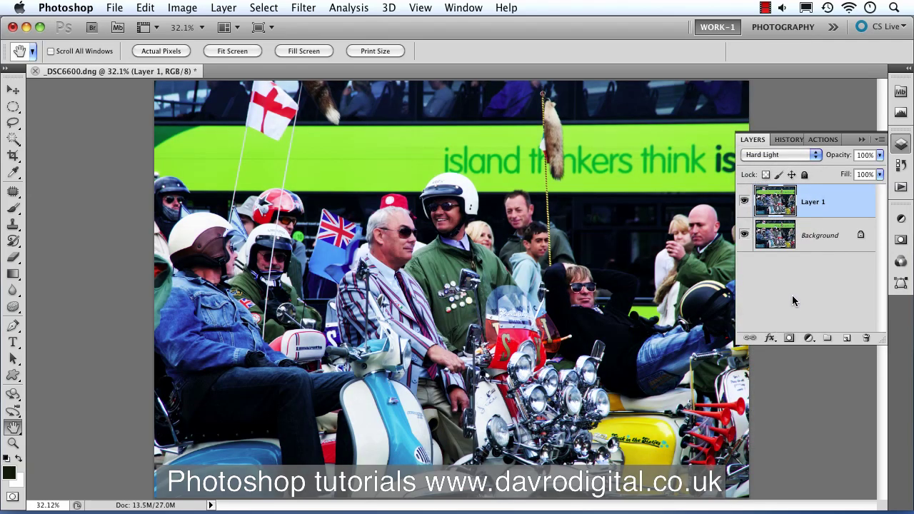
# - Start a High Pass filter on the duplicated layer with a radius of 12.5 pixels, keeping the photo visible beside the dialog
pyautogui.click(303, 7)
pyautogui.moveTo(330, 314)
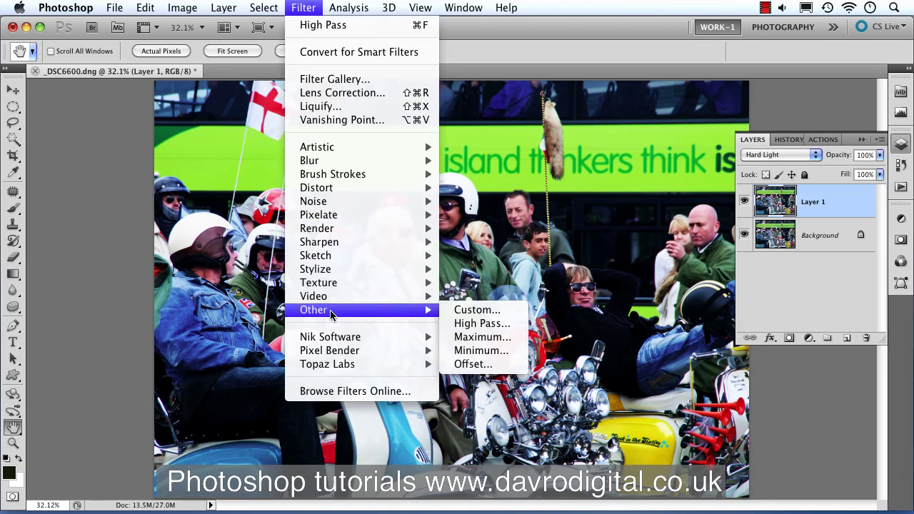
pyautogui.click(464, 323)
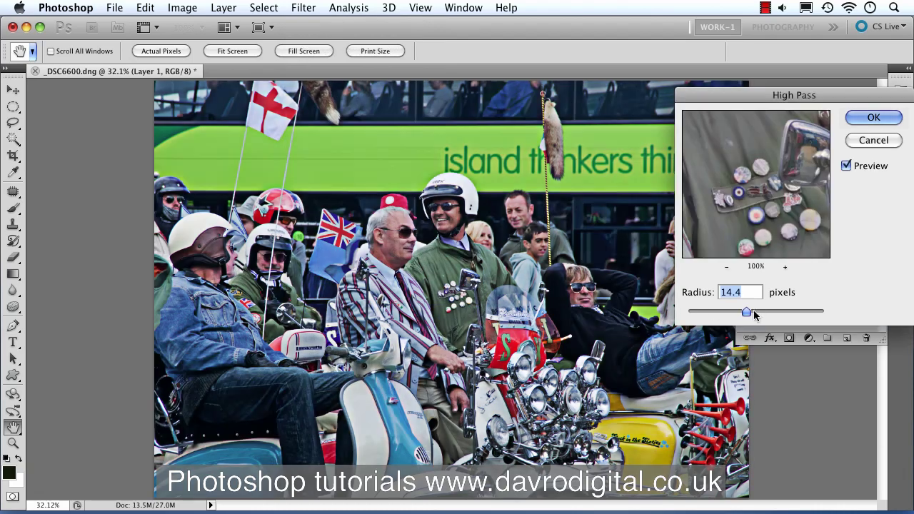
pyautogui.moveTo(745, 312); pyautogui.dragTo(688, 313)
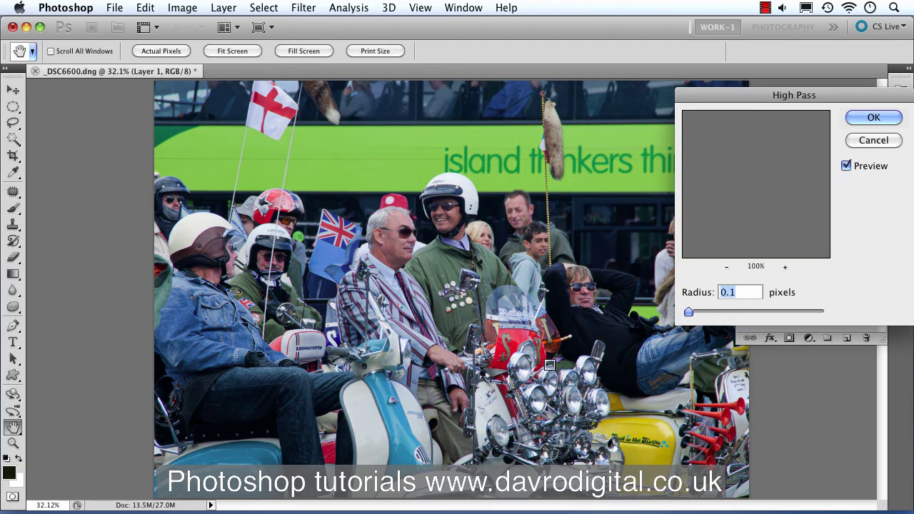
pyautogui.moveTo(770, 97); pyautogui.dragTo(588, 118)
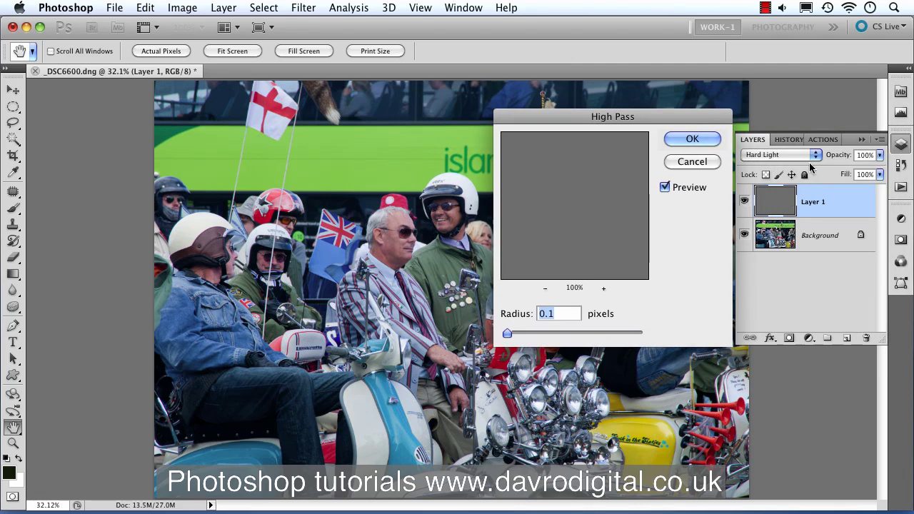
pyautogui.moveTo(665, 119); pyautogui.dragTo(850, 110)
pyautogui.moveTo(691, 323); pyautogui.dragTo(747, 326)
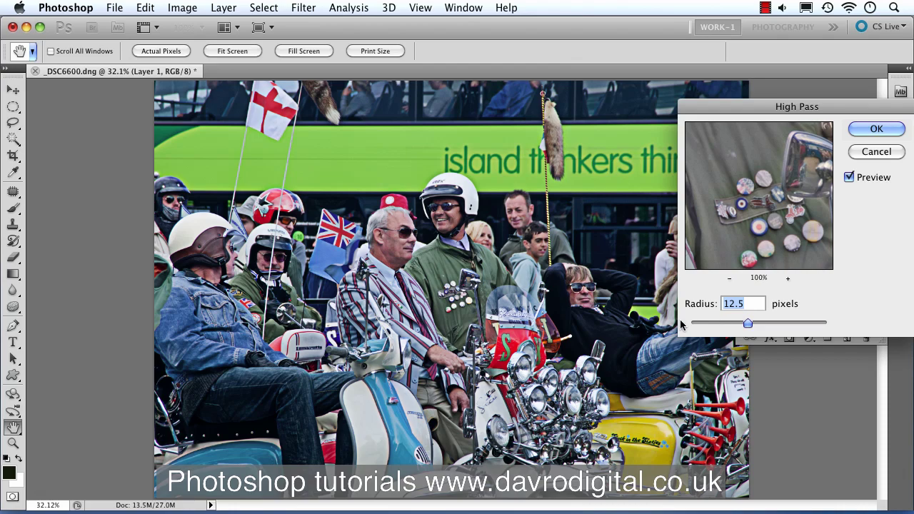
# - Examine the High Pass effect close up on the faces, badges and scooter headlights, comparing it with the preview off
pyautogui.press('super+space')
pyautogui.moveTo(397, 253); pyautogui.dragTo(465, 348)
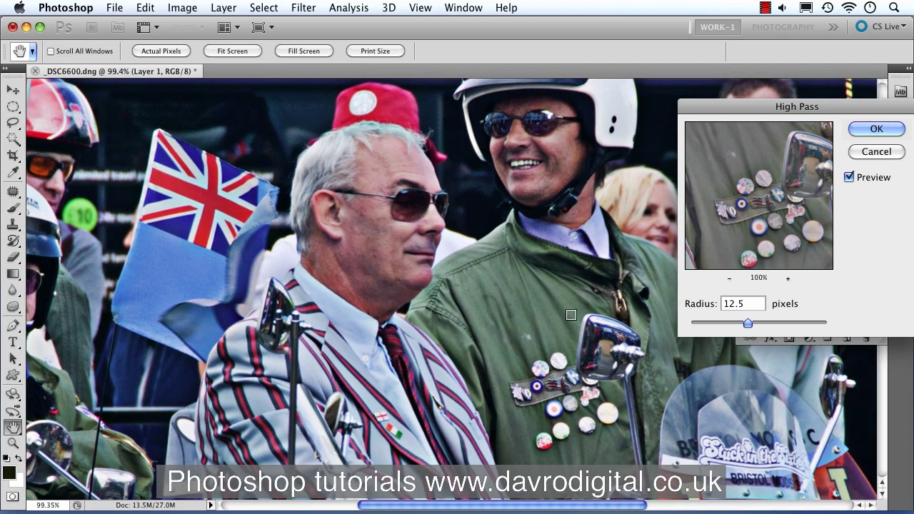
pyautogui.click(850, 177)
pyautogui.click(850, 177)
pyautogui.hscroll(10, 497, 376)
pyautogui.scroll(-5, 496, 377)
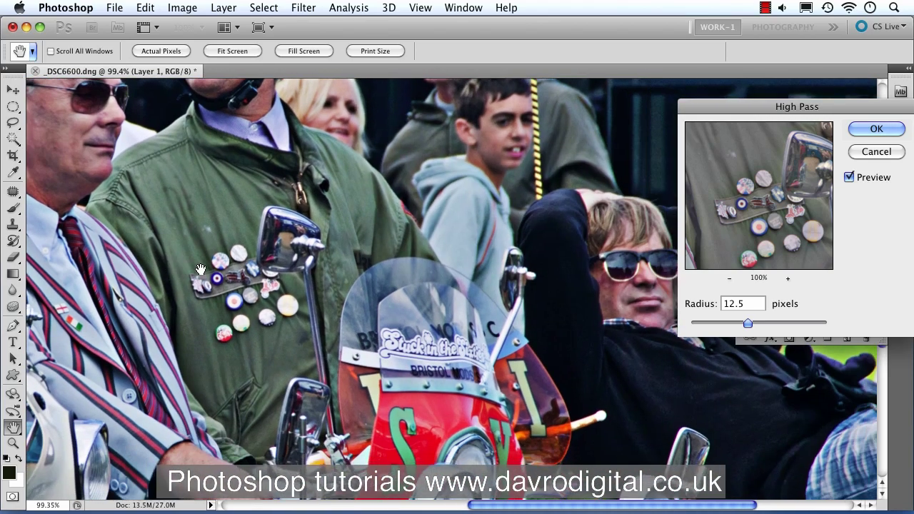
pyautogui.scroll(-4, 315, 274)
pyautogui.hscroll(3, 315, 273)
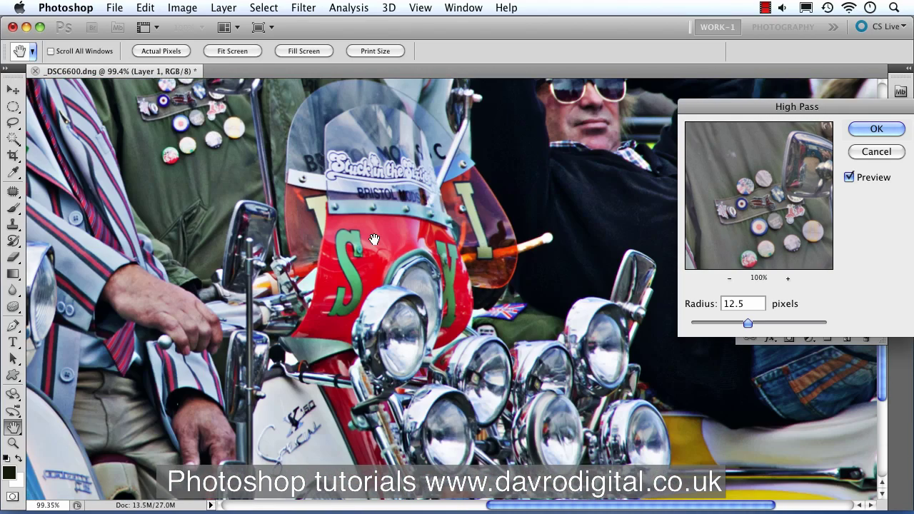
pyautogui.scroll(2, 305, 228)
pyautogui.hscroll(1, 306, 228)
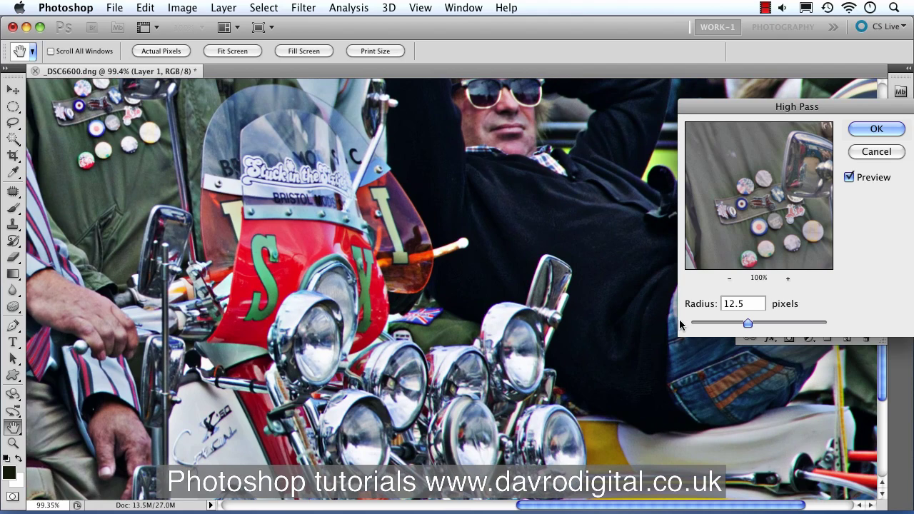
# - Apply High Pass with a radius of 17.3 pixels and compare the photo with and without the filtered layer
pyautogui.moveTo(753, 322); pyautogui.dragTo(751, 323)
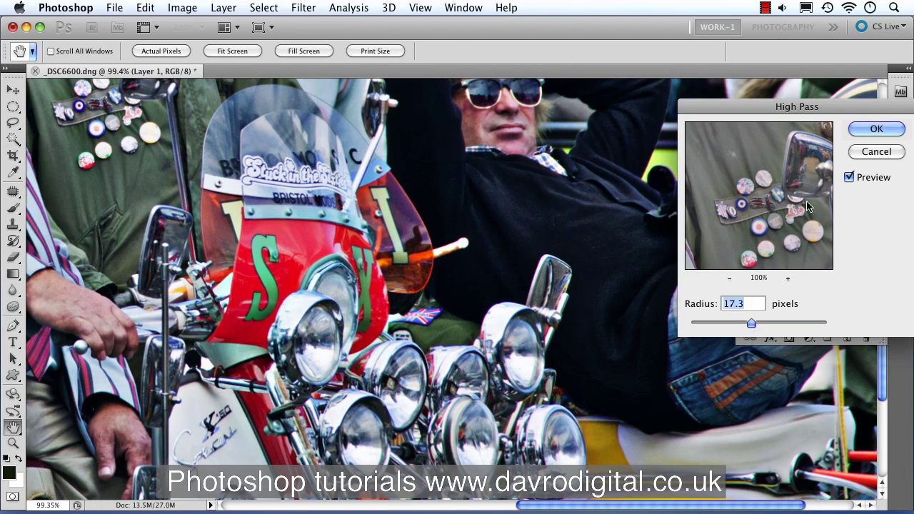
pyautogui.click(877, 132)
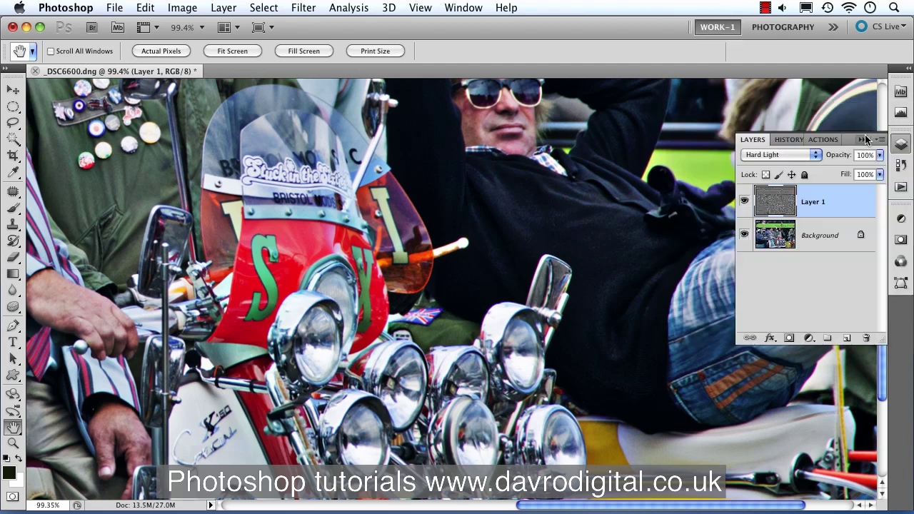
pyautogui.click(744, 202)
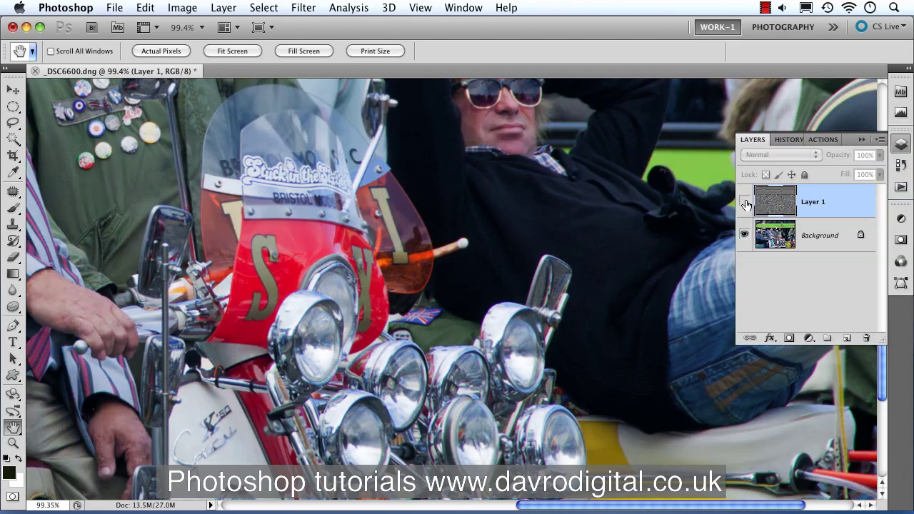
pyautogui.click(745, 202)
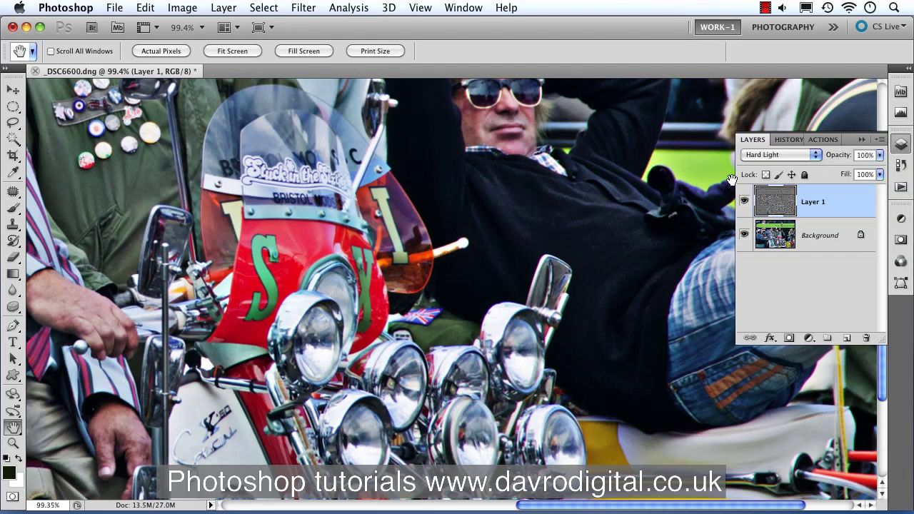
# - Duplicate the High Pass layer and set the copy's blend mode to Soft Light
pyautogui.press('super+0')
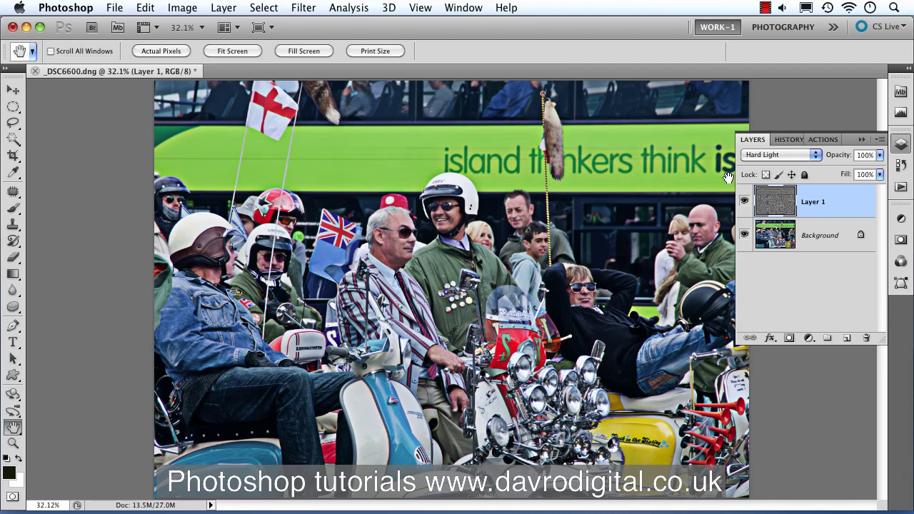
pyautogui.press('super+j')
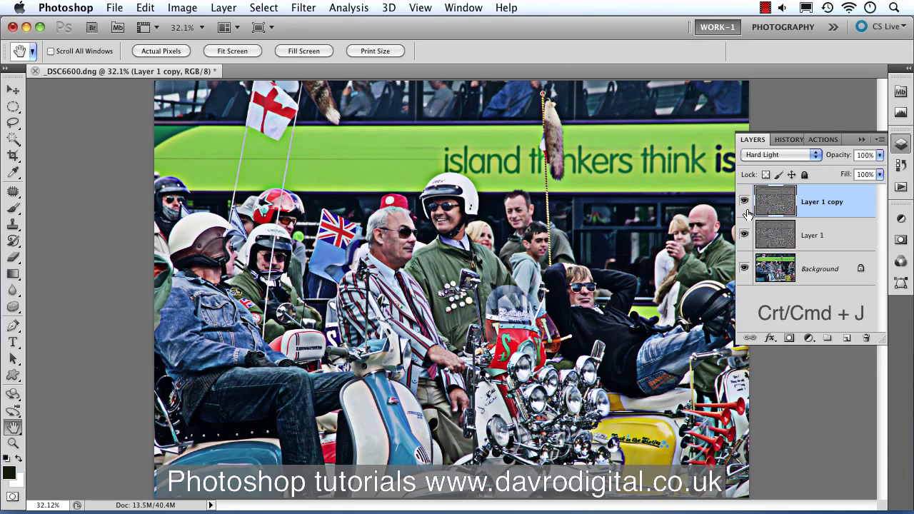
pyautogui.click(780, 157)
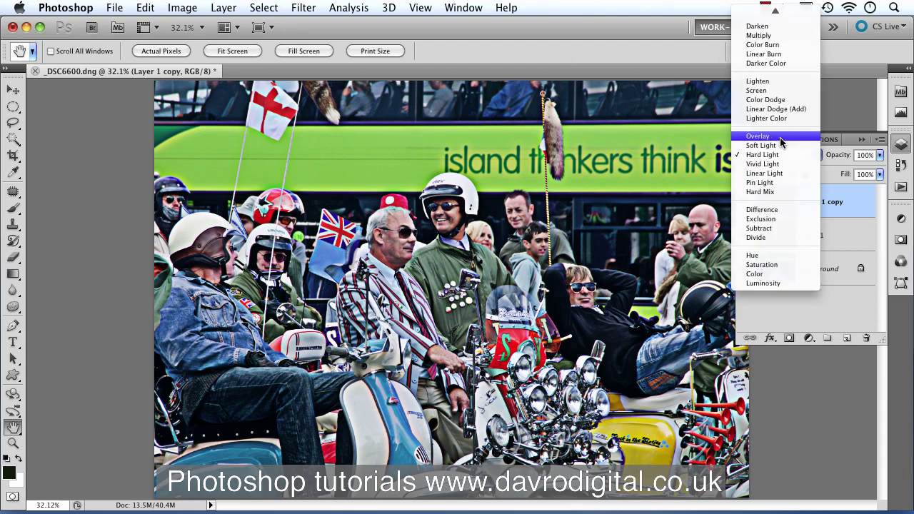
pyautogui.click(780, 143)
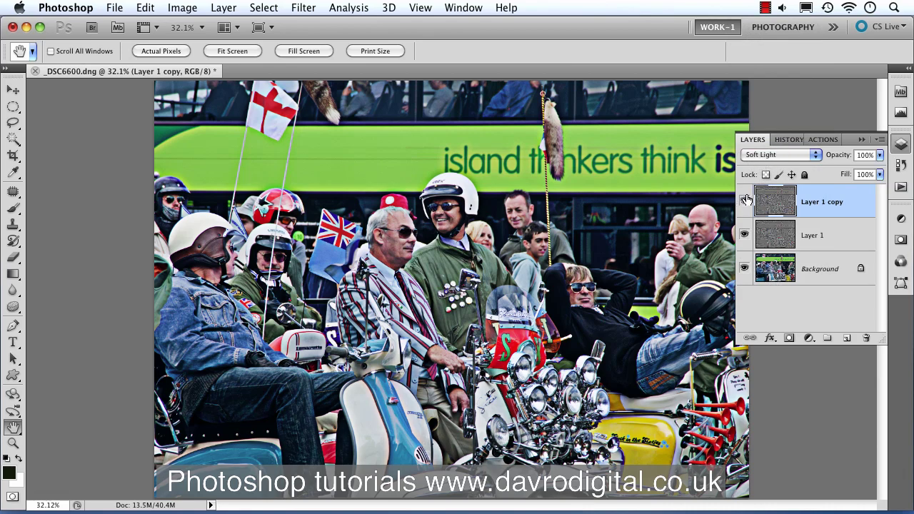
# - Compare Hard Light with Soft Light on the upper High Pass layer, keep Soft Light and reduce its opacity to 75%
pyautogui.click(770, 159)
pyautogui.click(777, 162)
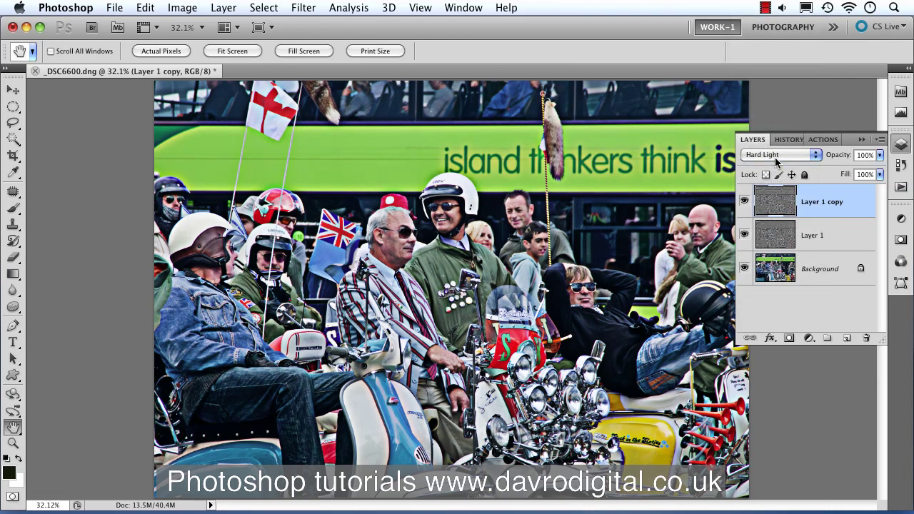
pyautogui.click(777, 160)
pyautogui.click(777, 147)
pyautogui.moveTo(840, 161); pyautogui.dragTo(837, 162)
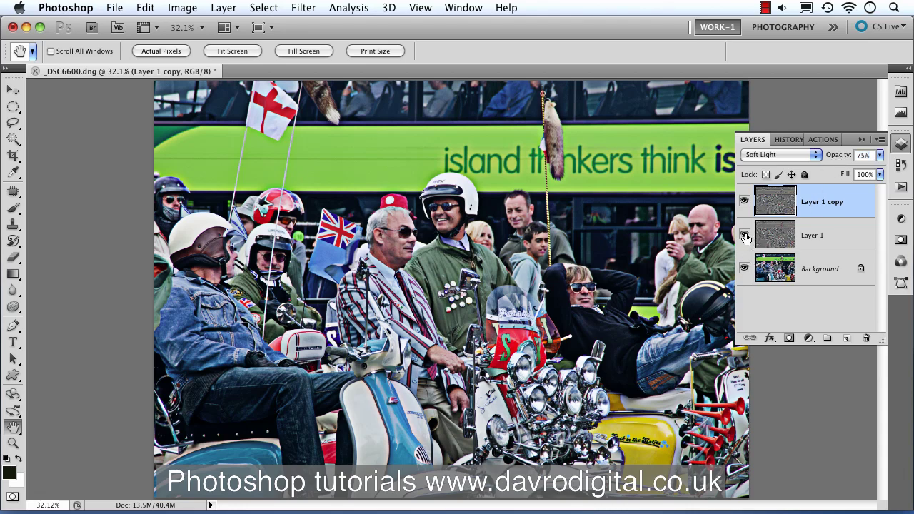
pyautogui.click(744, 202)
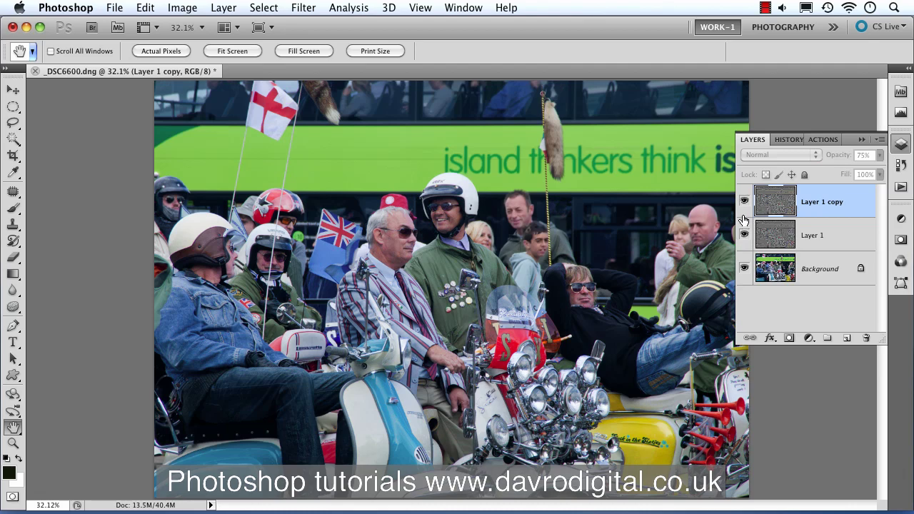
pyautogui.click(744, 219)
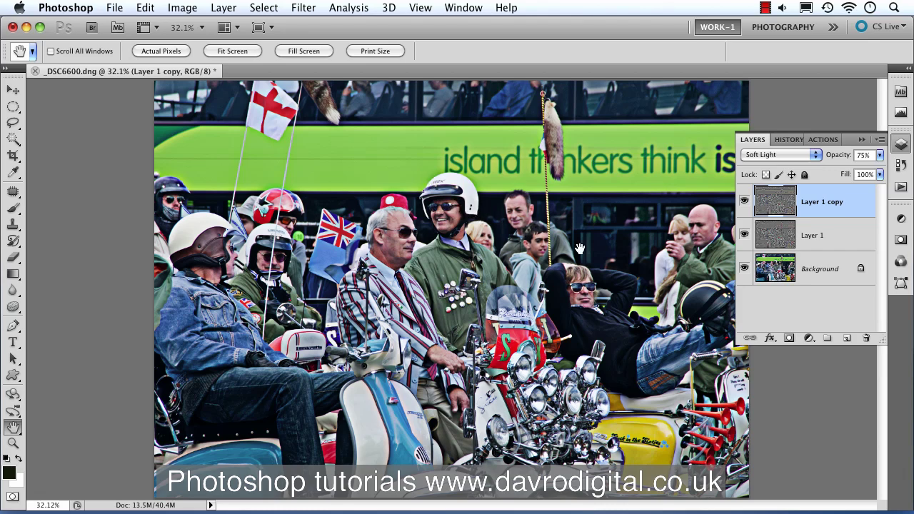
# - Add a Hue/Saturation adjustment layer and reduce the Yellows saturation to -100 by sampling the green bus in the photo
pyautogui.click(809, 339)
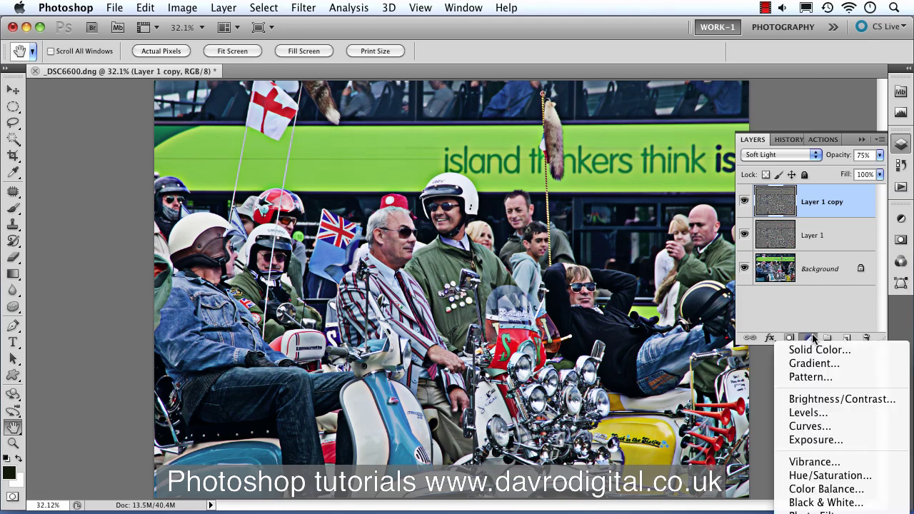
pyautogui.click(812, 477)
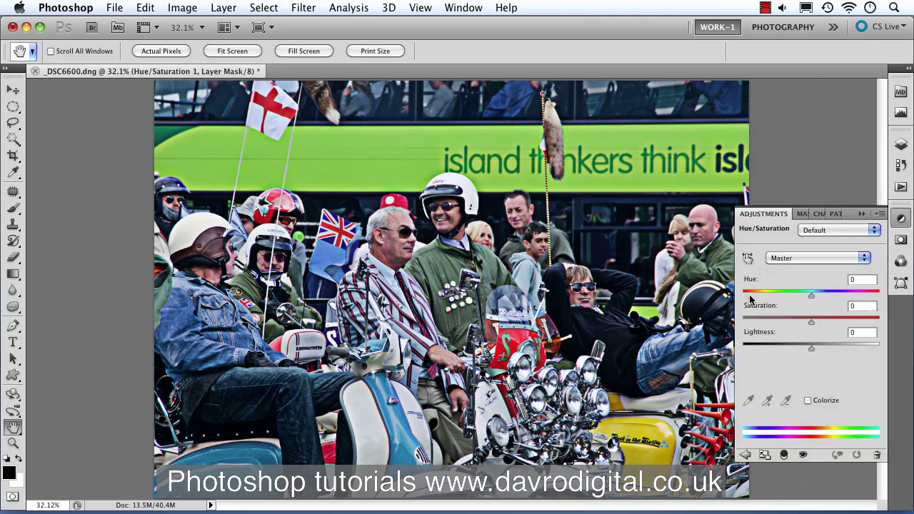
pyautogui.click(748, 261)
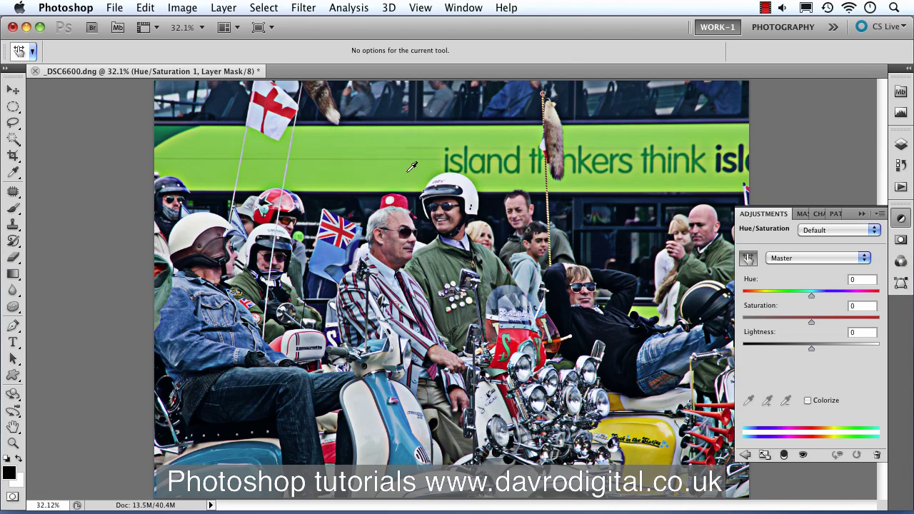
pyautogui.moveTo(392, 174); pyautogui.dragTo(391, 184)
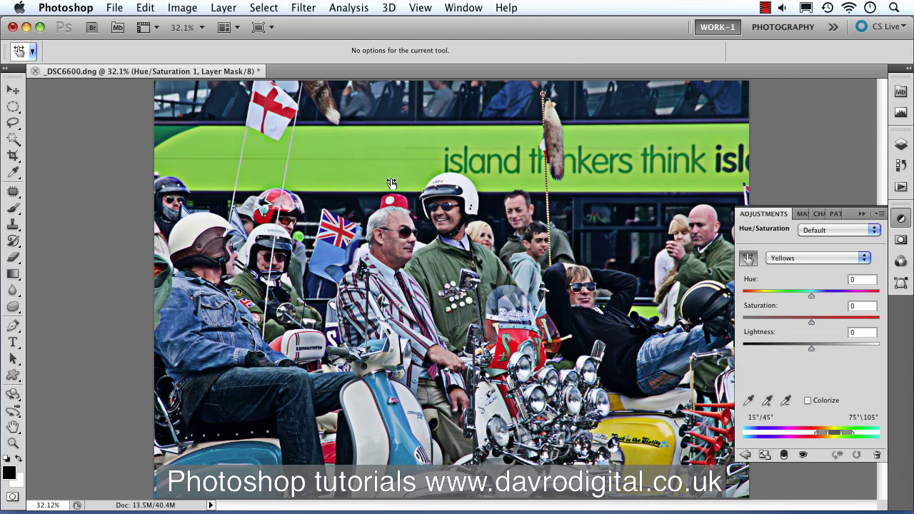
pyautogui.moveTo(387, 183); pyautogui.dragTo(289, 173)
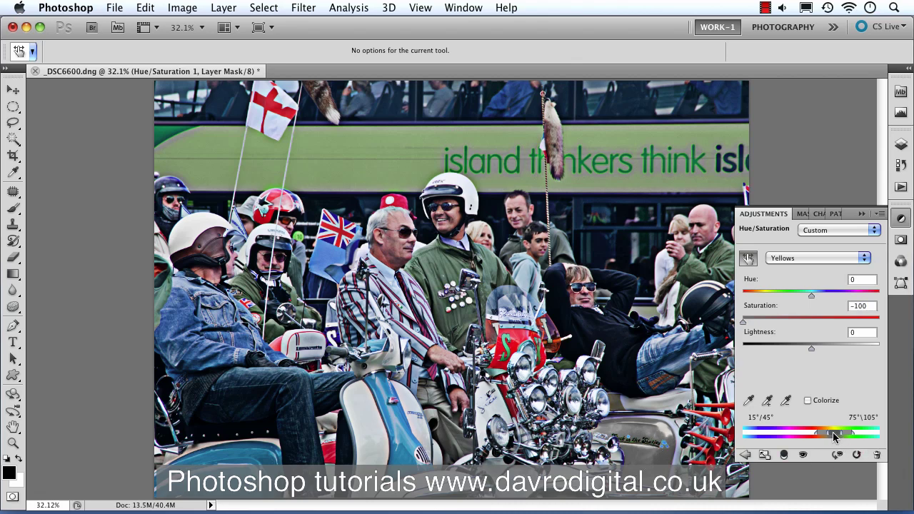
# - Shift the Yellows colour range towards green, to about 32°/62° and 93°\123°, so the desaturation covers the bus
pyautogui.moveTo(833, 437); pyautogui.dragTo(838, 438)
pyautogui.moveTo(838, 438); pyautogui.dragTo(844, 438)
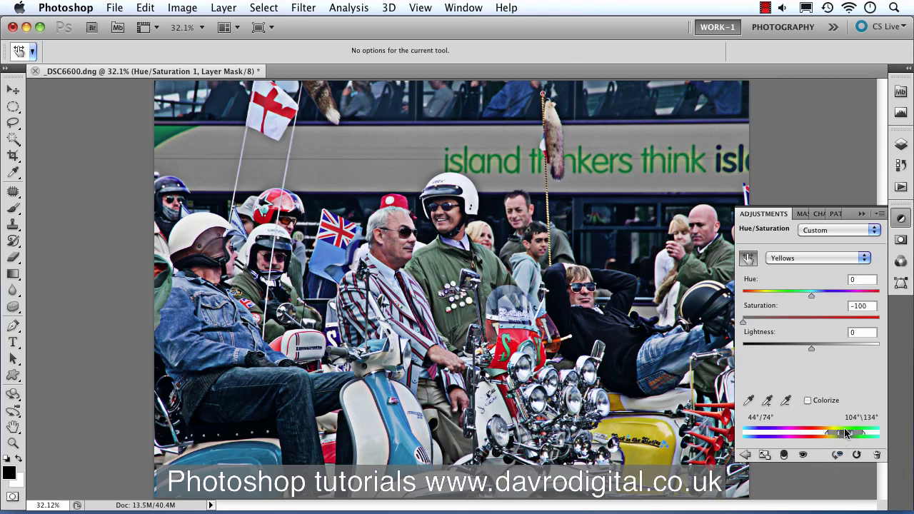
pyautogui.moveTo(841, 434); pyautogui.dragTo(839, 433)
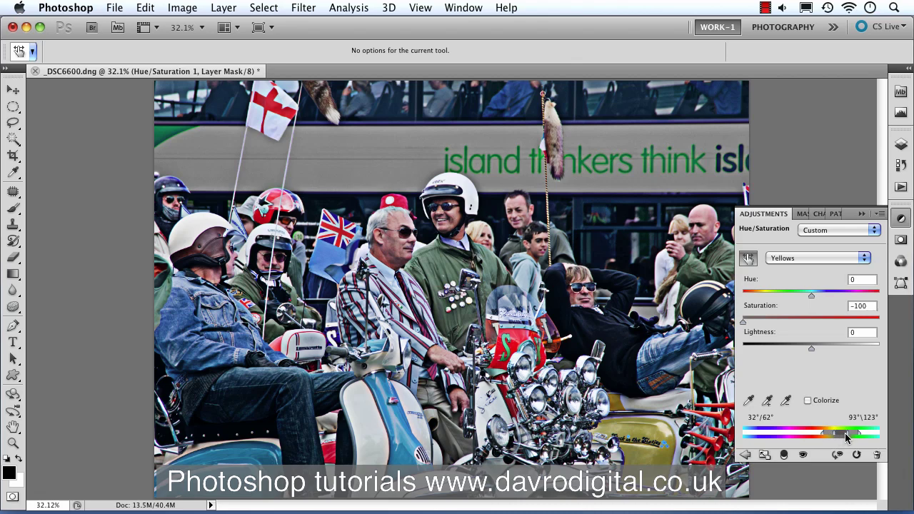
pyautogui.moveTo(842, 437); pyautogui.dragTo(842, 438)
# - Reduce the saturation of the Greens range to -100 in the Hue/Saturation adjustment
pyautogui.click(790, 259)
pyautogui.click(790, 269)
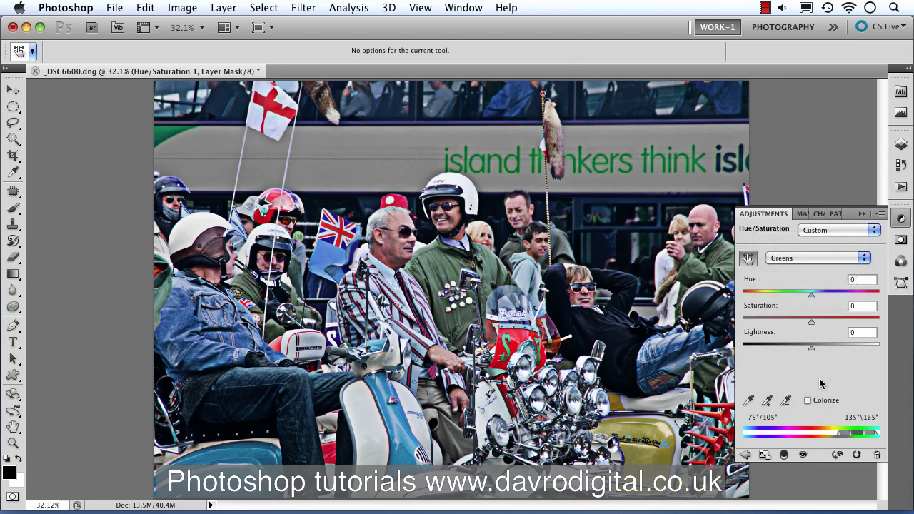
pyautogui.moveTo(811, 322); pyautogui.dragTo(721, 317)
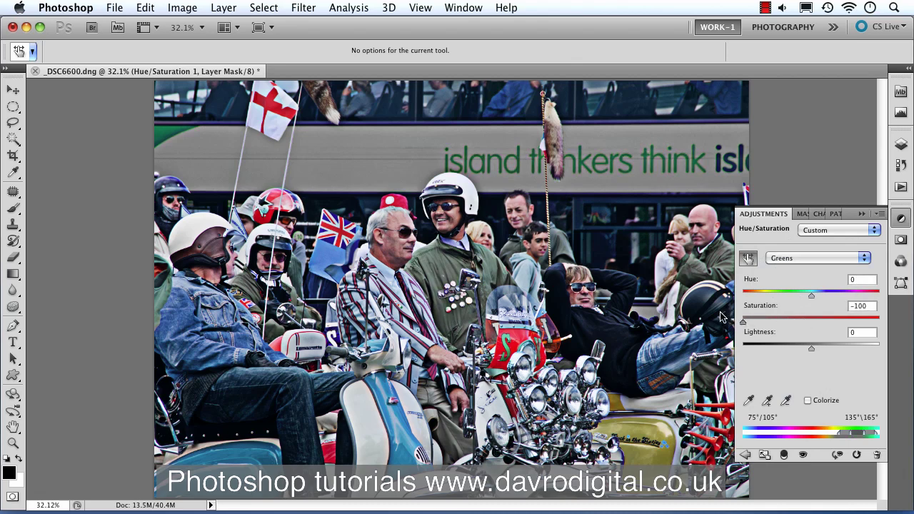
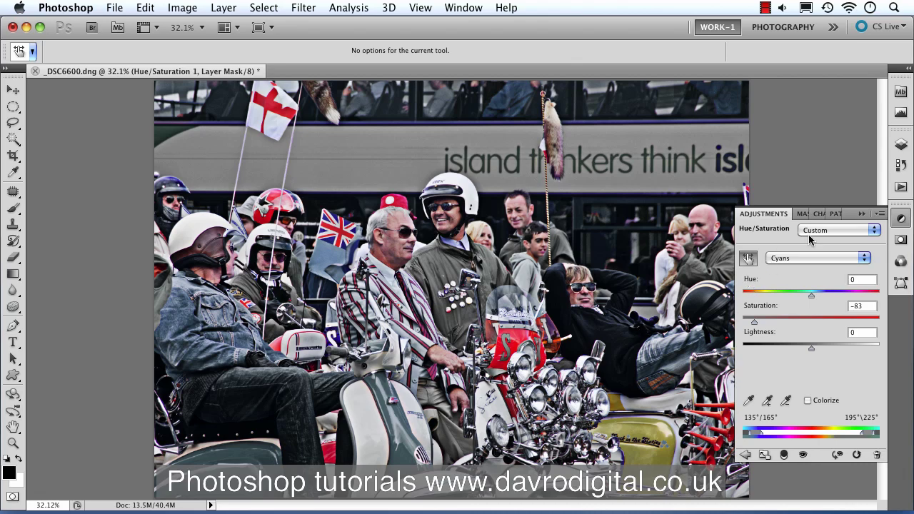
# - Compare the photo with and without the Hue/Saturation adjustment layer by hiding it and showing it again
pyautogui.click(902, 144)
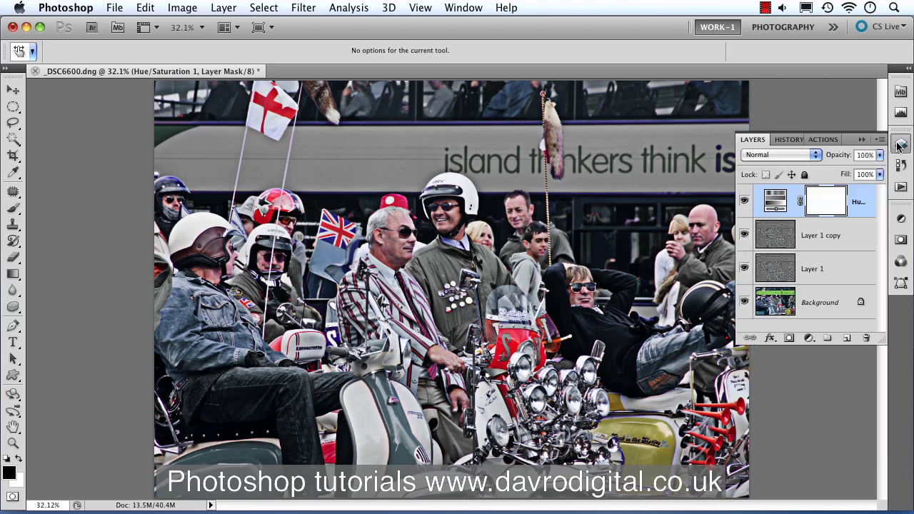
pyautogui.click(745, 204)
pyautogui.click(745, 203)
# - Reopen the Hue/Saturation adjustment and reduce the Reds saturation to -100 by sampling the red hat in the photo
pyautogui.doubleClick(777, 201)
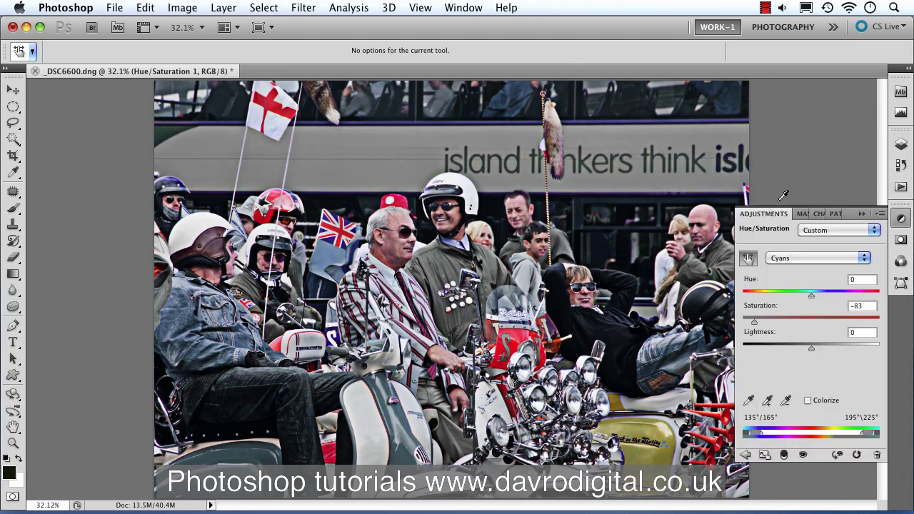
pyautogui.press('super+space')
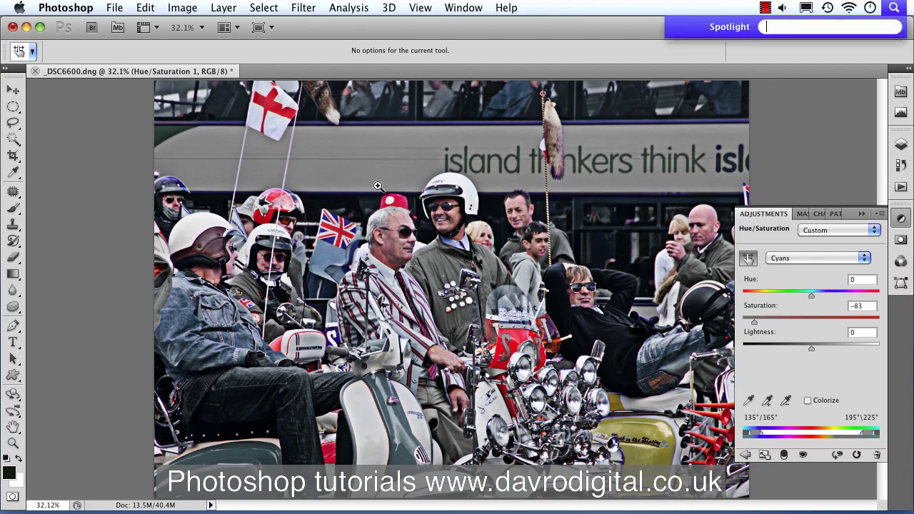
pyautogui.moveTo(311, 175); pyautogui.dragTo(408, 229)
pyautogui.moveTo(491, 330); pyautogui.dragTo(437, 290)
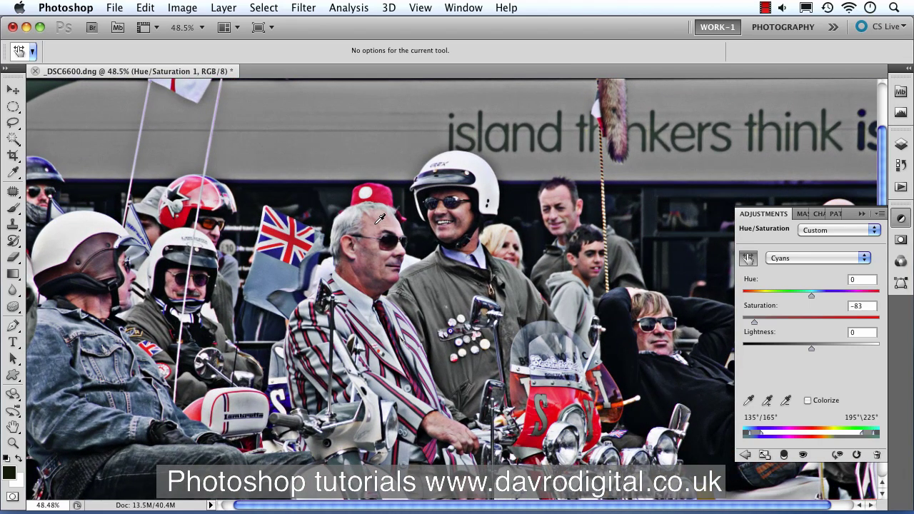
pyautogui.moveTo(388, 190); pyautogui.dragTo(304, 191)
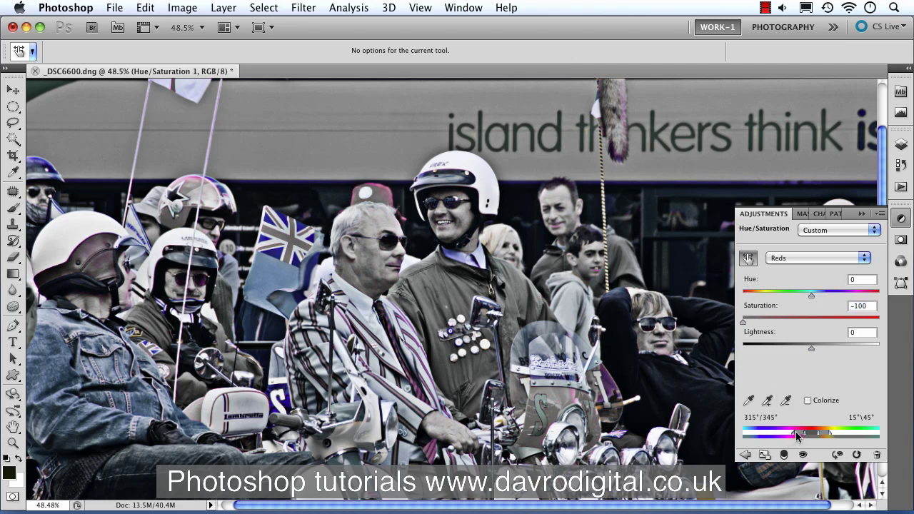
# - Extend the Reds colour range towards magenta, to 285°/336°, and bring the whole photo back into view
pyautogui.moveTo(798, 437)
pyautogui.mouseDown()
pyautogui.moveTo(774, 436)
pyautogui.moveTo(783, 437)
pyautogui.mouseUp()
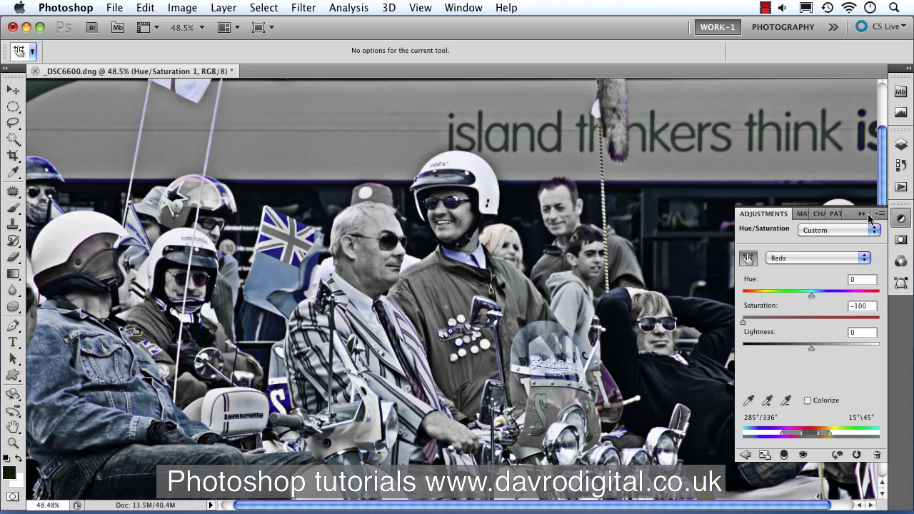
pyautogui.click(863, 213)
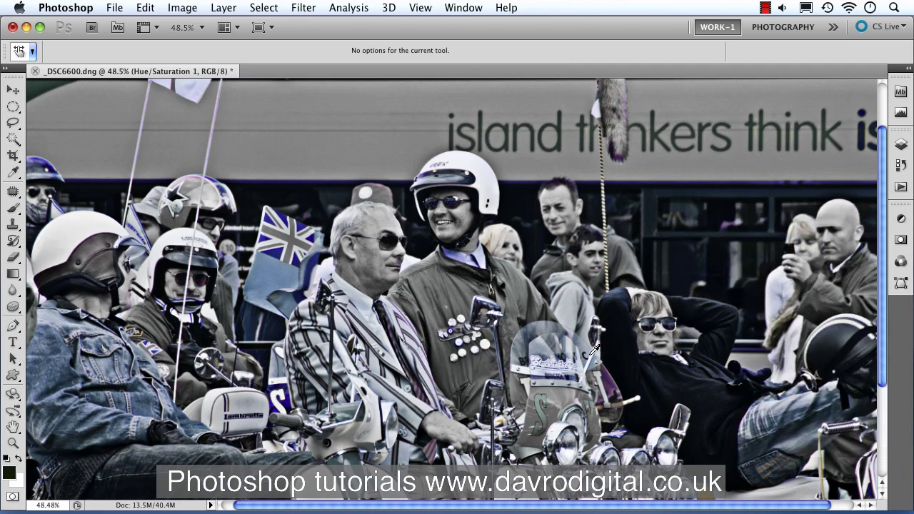
pyautogui.press('super+0')
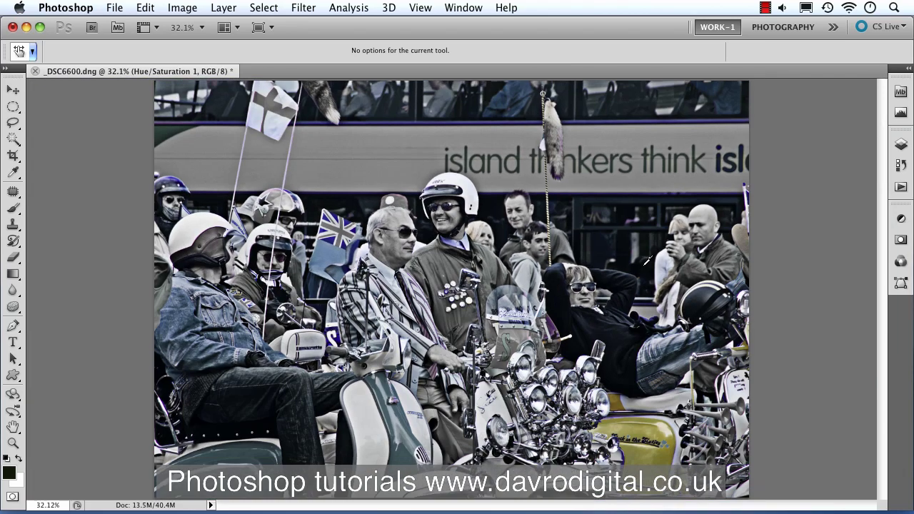
# - Set up the Gradient tool as a radial Foreground to Transparent gradient with 70% opacity
pyautogui.click(901, 144)
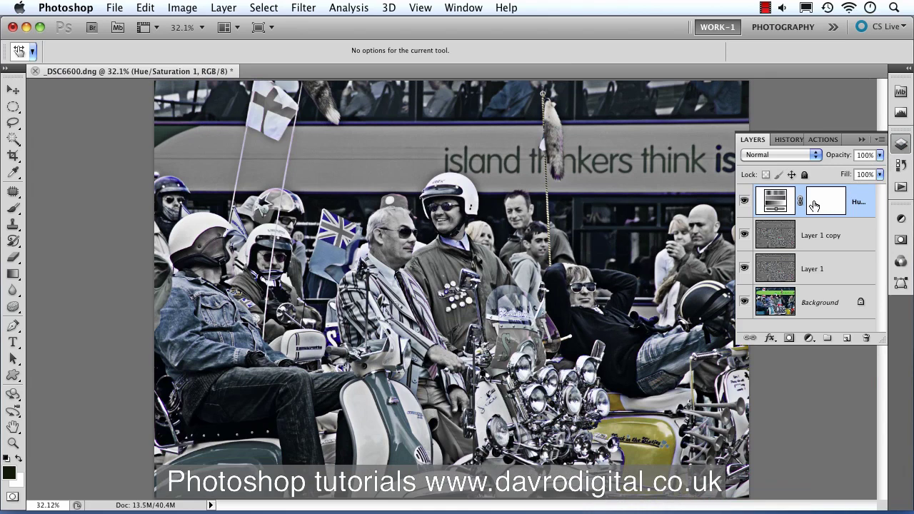
pyautogui.click(13, 274)
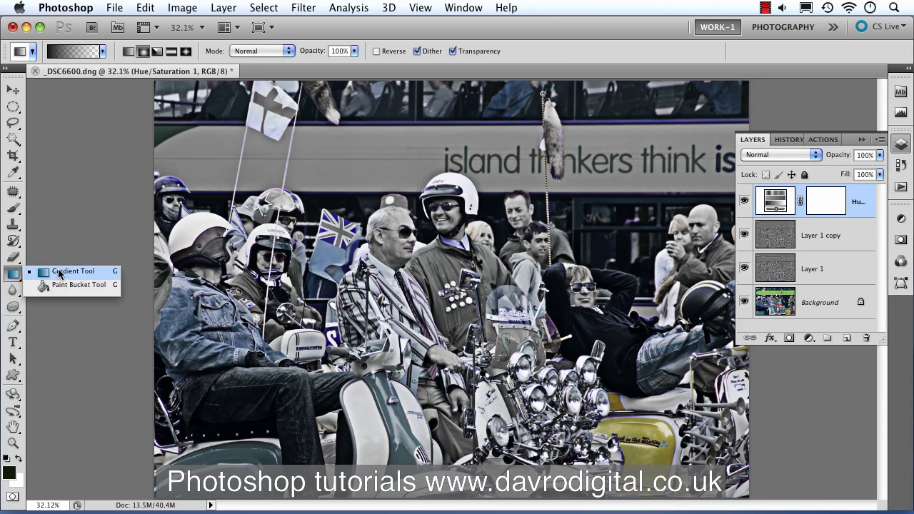
pyautogui.click(60, 272)
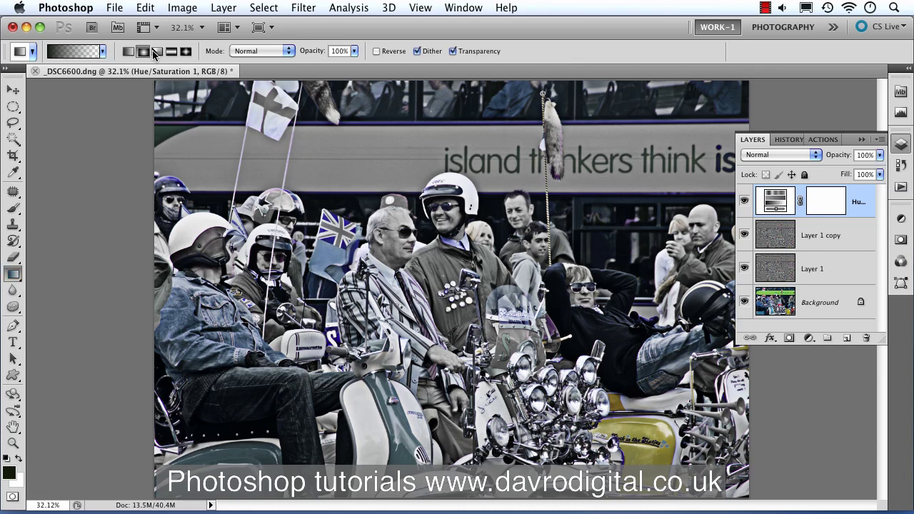
pyautogui.click(129, 51)
pyautogui.click(84, 51)
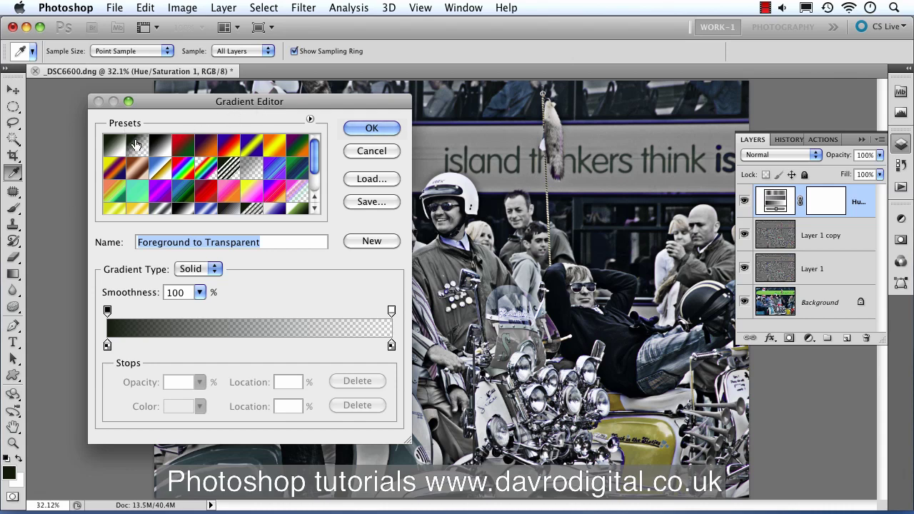
pyautogui.click(372, 127)
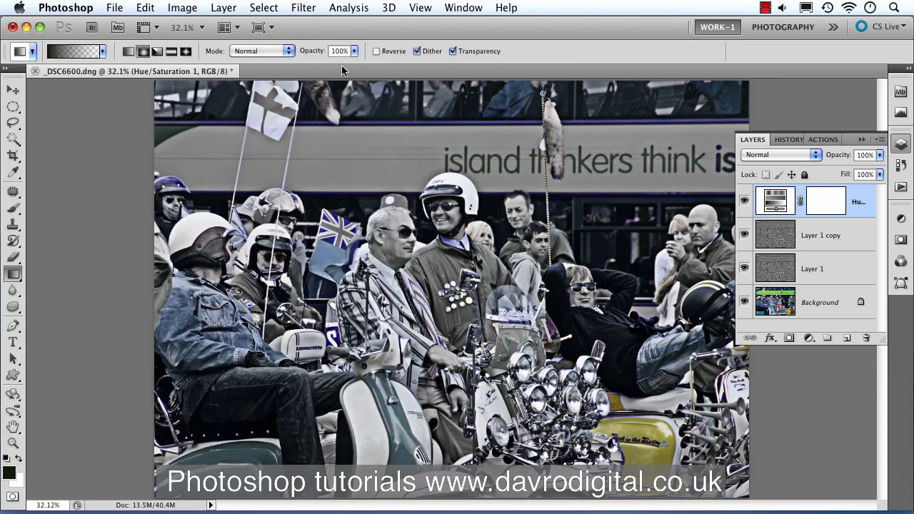
pyautogui.press('7')
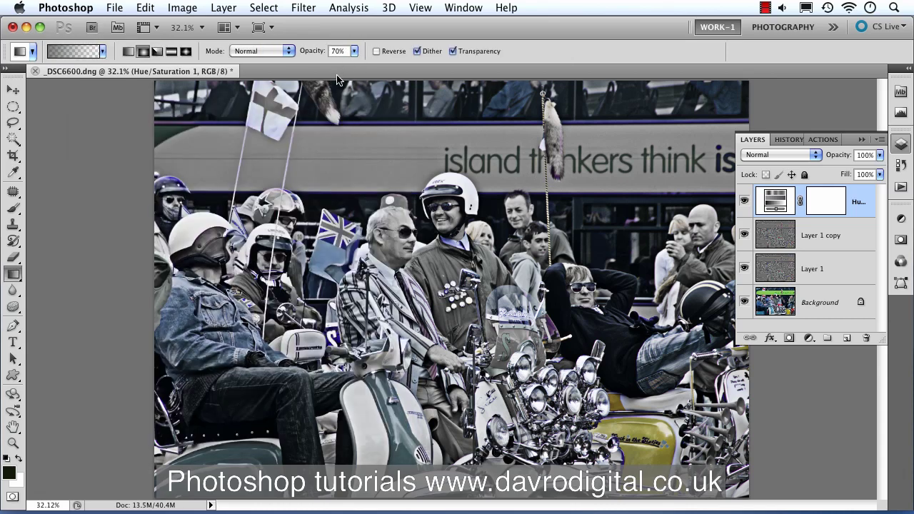
# - Draw black radial gradients in the Hue/Saturation layer mask to restore colour to the yellow scooter and the red horns
pyautogui.click(820, 209)
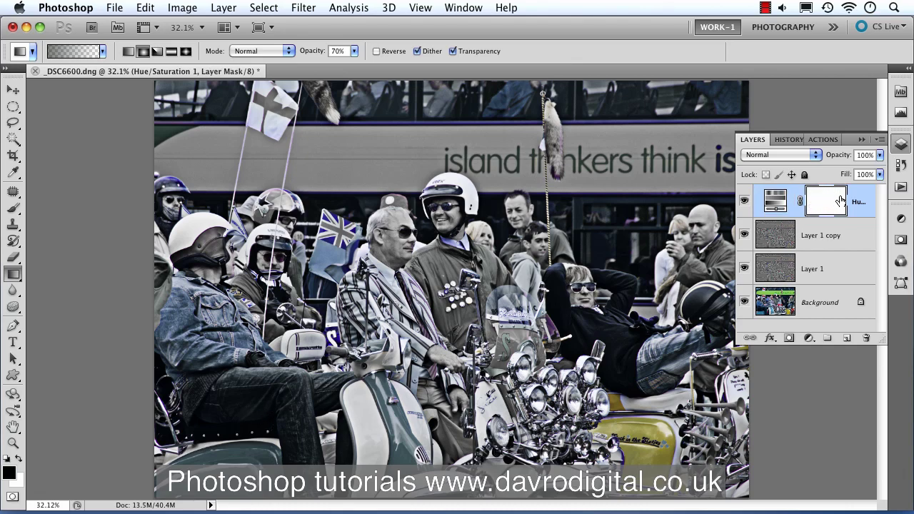
pyautogui.moveTo(643, 454)
pyautogui.mouseDown()
pyautogui.moveTo(687, 412)
pyautogui.moveTo(616, 423)
pyautogui.moveTo(623, 395)
pyautogui.moveTo(610, 396)
pyautogui.moveTo(616, 411)
pyautogui.moveTo(657, 411)
pyautogui.mouseUp()
pyautogui.moveTo(769, 430)
pyautogui.mouseDown()
pyautogui.moveTo(776, 400)
pyautogui.moveTo(716, 399)
pyautogui.moveTo(783, 391)
pyautogui.moveTo(763, 383)
pyautogui.moveTo(687, 404)
pyautogui.mouseUp()
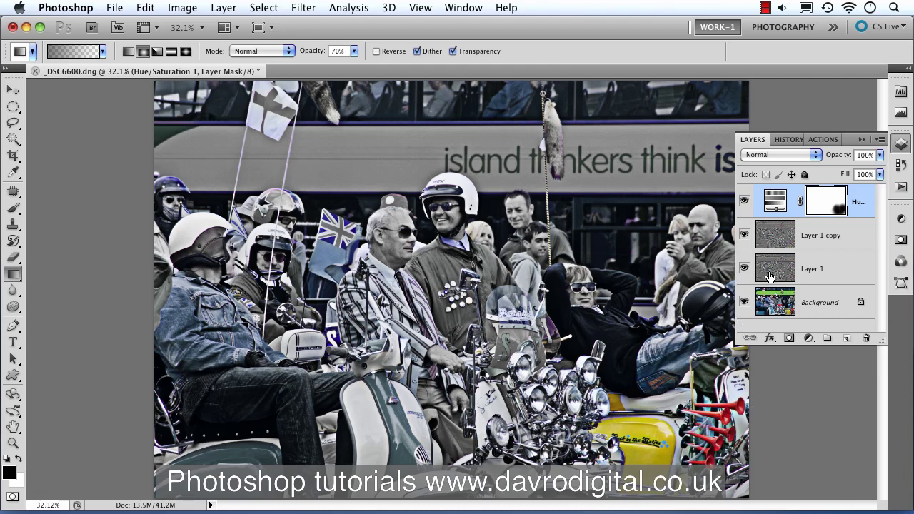
pyautogui.click(862, 140)
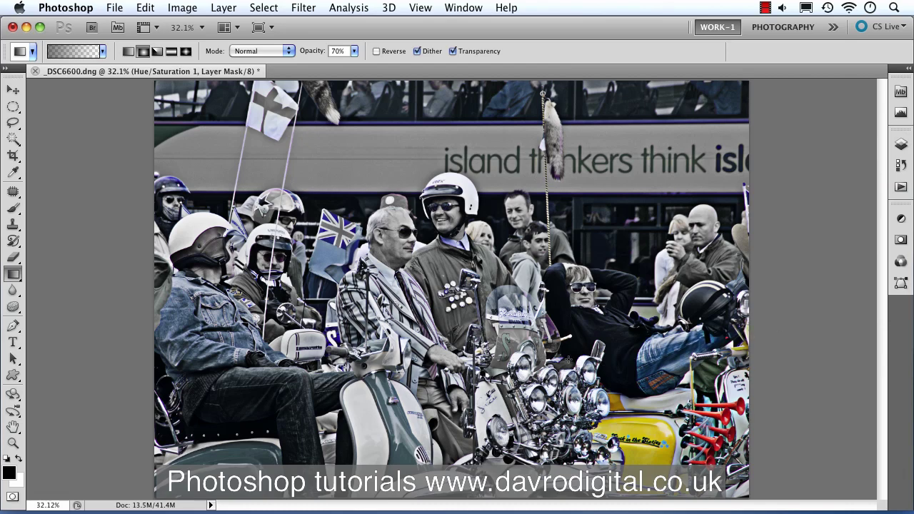
# - Restore colour in the layer mask to the red and blue scooters, the riders' jackets and the flags with more gradients
pyautogui.moveTo(542, 361)
pyautogui.mouseDown()
pyautogui.moveTo(500, 361)
pyautogui.moveTo(531, 336)
pyautogui.mouseUp()
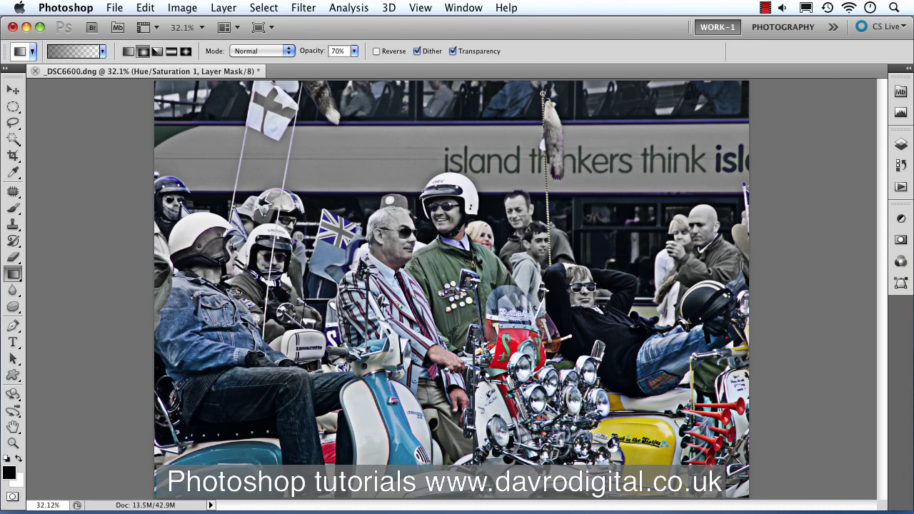
pyautogui.moveTo(225, 307); pyautogui.dragTo(250, 310)
pyautogui.moveTo(267, 103); pyautogui.dragTo(279, 107)
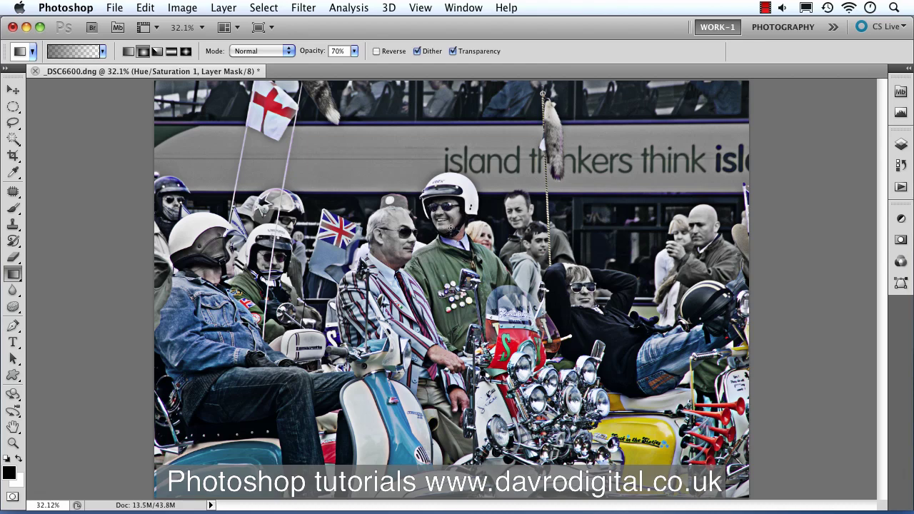
# - Lower the gradient opacity to 30% and bring partial colour back to the faces of the main figures in the layer mask
pyautogui.scroll(5, 511, 267)
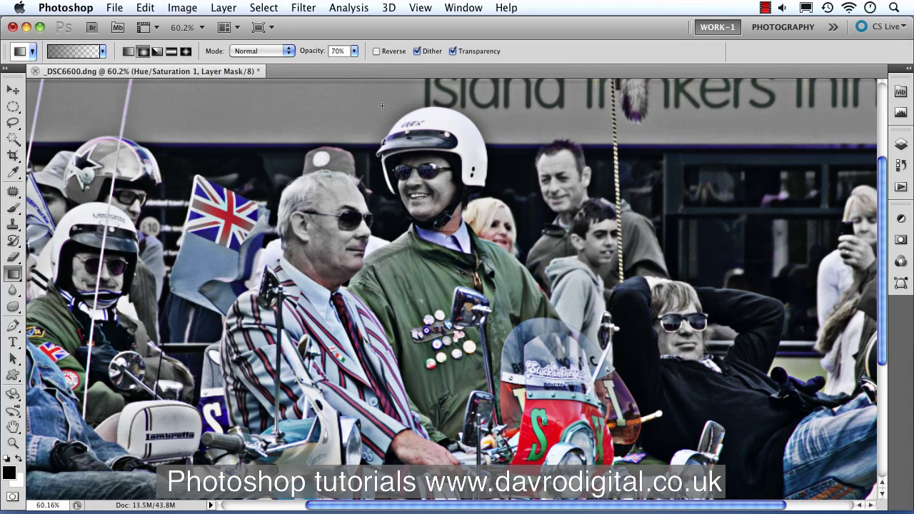
pyautogui.press('3')
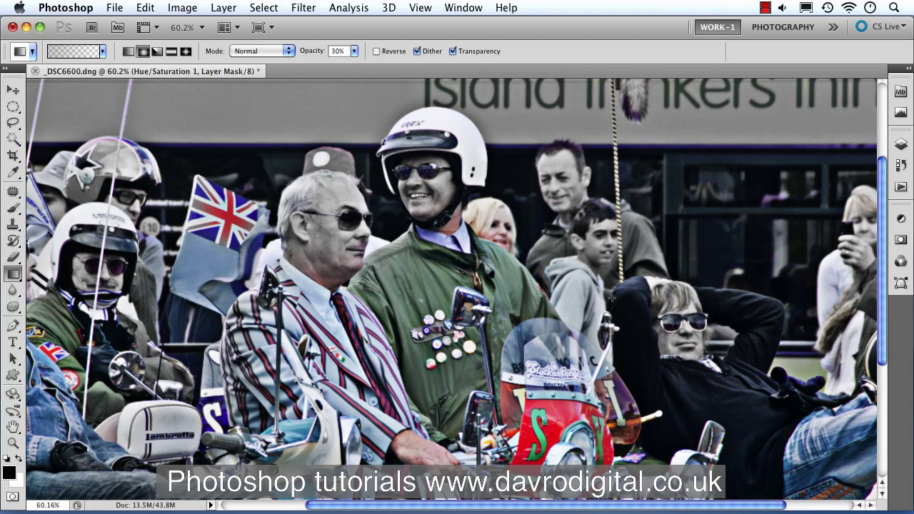
pyautogui.click(355, 50)
pyautogui.moveTo(357, 66); pyautogui.dragTo(363, 67)
pyautogui.click(415, 34)
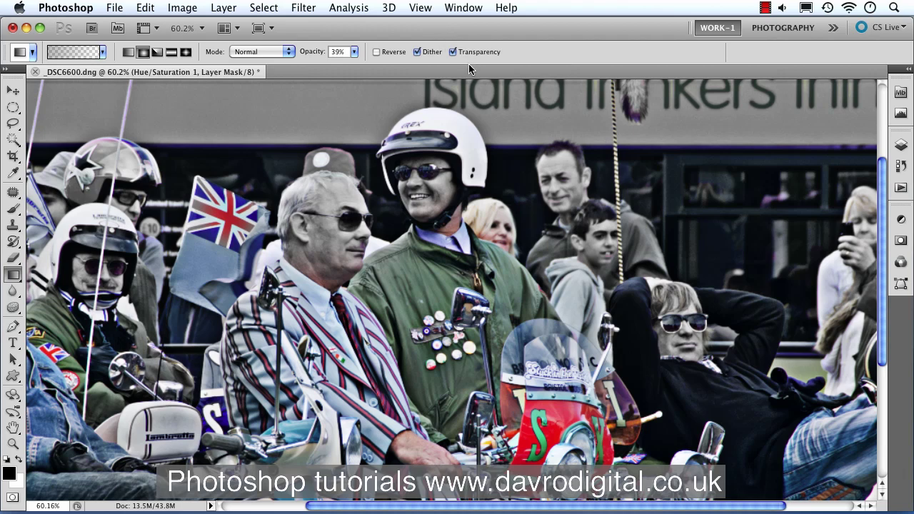
pyautogui.press('3')
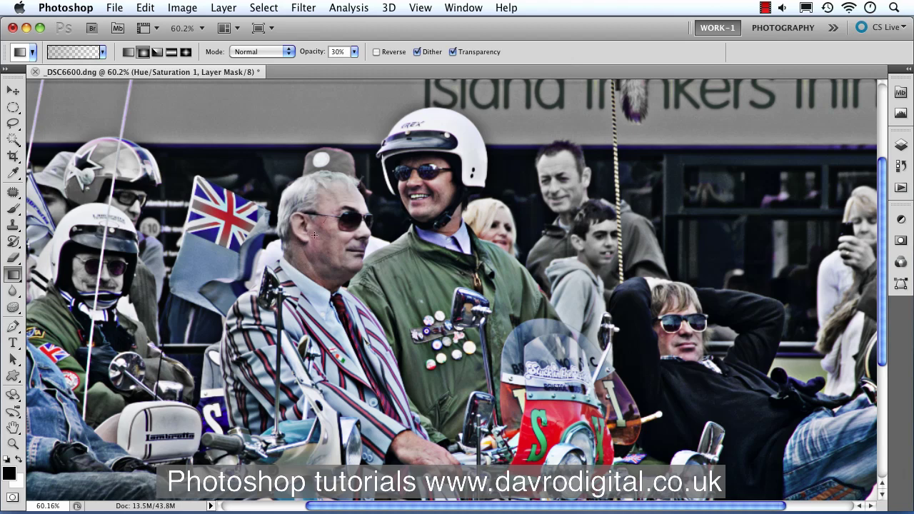
pyautogui.moveTo(350, 235); pyautogui.dragTo(350, 236)
# - Restore some colour to the left-hand riders' faces and the red star helmet with black 30% gradients in the layer mask
pyautogui.hscroll(-5, 209, 299)
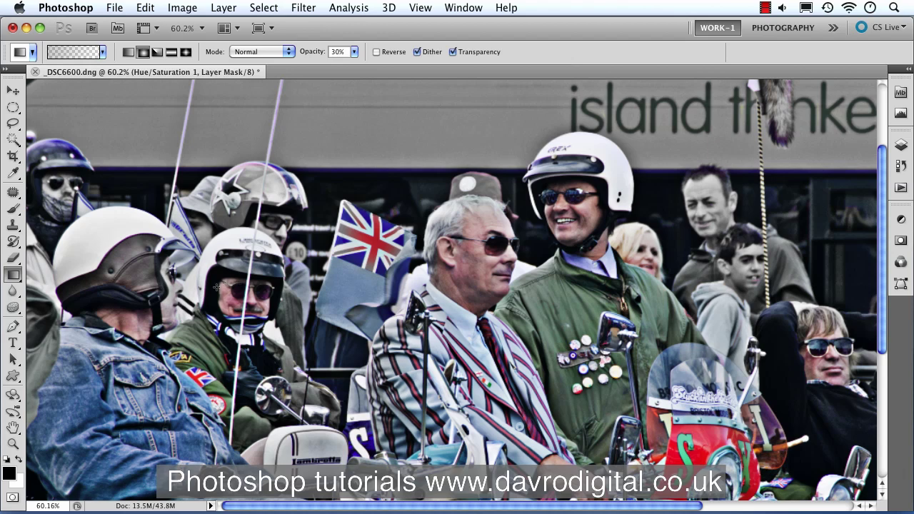
pyautogui.press('x')
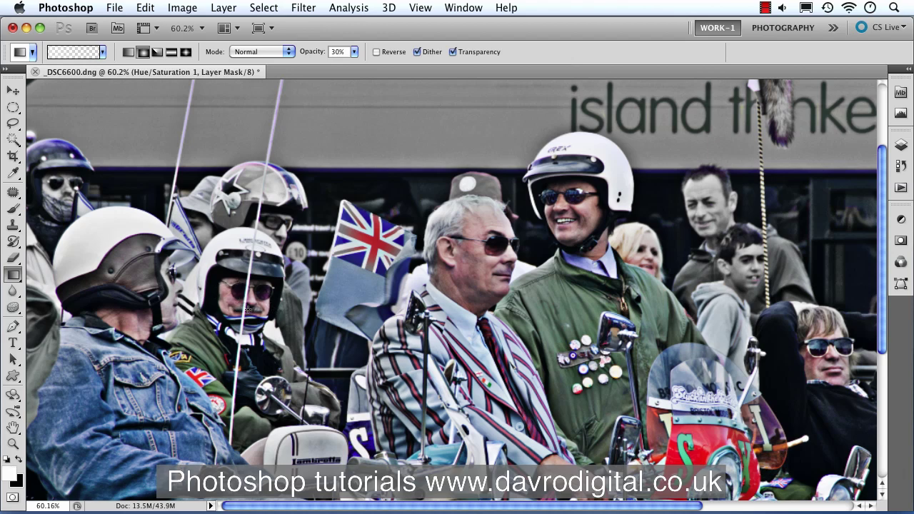
pyautogui.press('x')
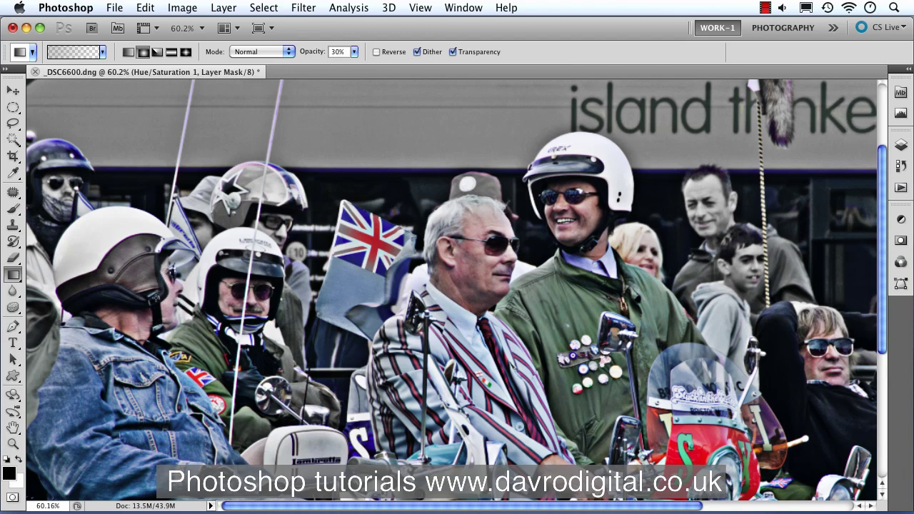
pyautogui.moveTo(258, 179)
pyautogui.mouseDown()
pyautogui.moveTo(270, 180)
pyautogui.moveTo(244, 184)
pyautogui.moveTo(254, 194)
pyautogui.moveTo(223, 209)
pyautogui.moveTo(231, 209)
pyautogui.mouseUp()
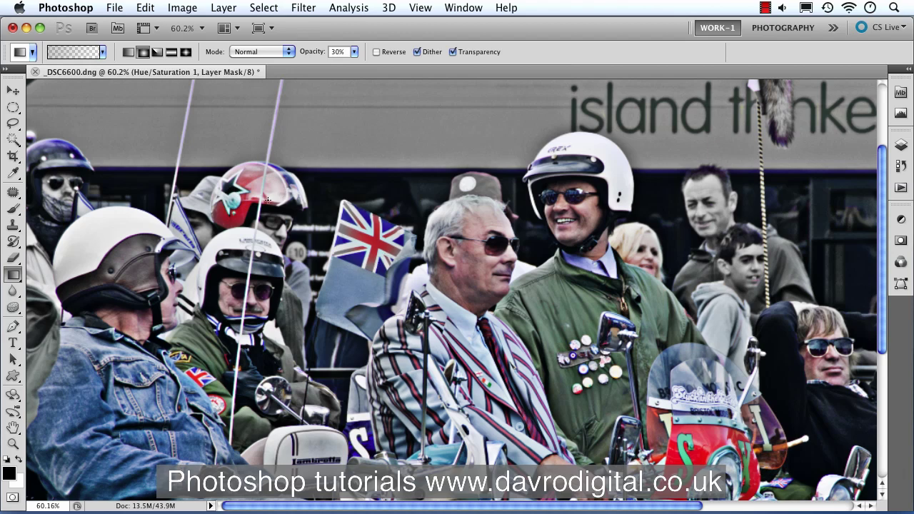
pyautogui.moveTo(266, 222)
pyautogui.mouseDown()
pyautogui.moveTo(274, 225)
pyautogui.moveTo(271, 215)
pyautogui.moveTo(286, 221)
pyautogui.moveTo(257, 215)
pyautogui.moveTo(273, 208)
pyautogui.moveTo(265, 216)
pyautogui.mouseUp()
pyautogui.press('super+0')
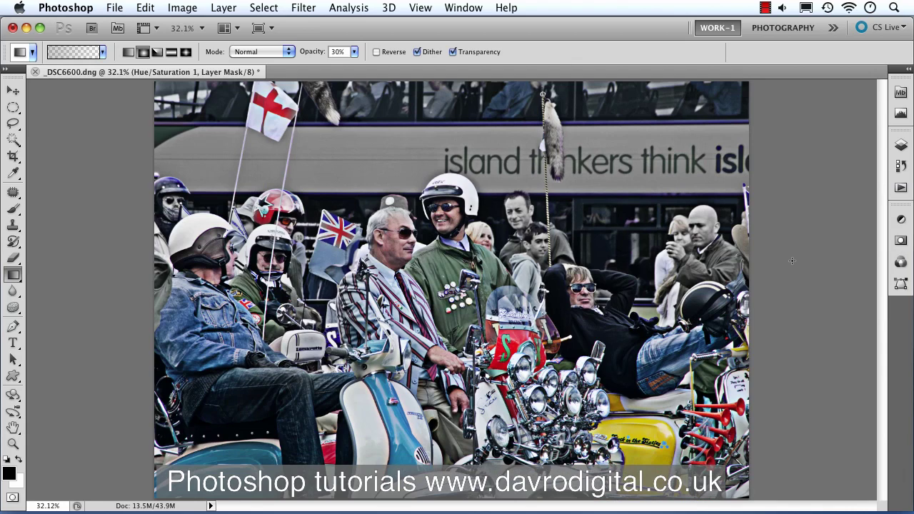
# - Review the effect by isolating the Background layer and turning Layer 1, Layer 1 copy and the Hue/Saturation layer back on one by one
pyautogui.click(900, 145)
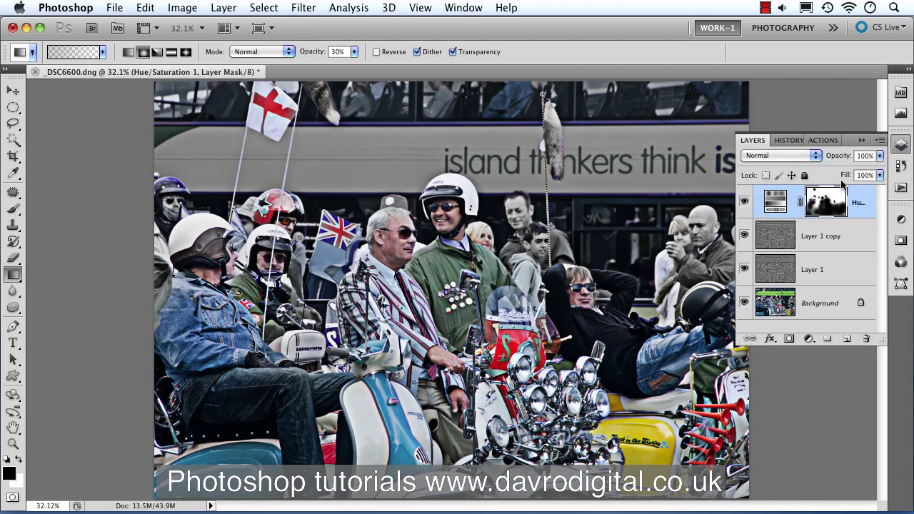
pyautogui.keyDown('alt'); pyautogui.click(744, 303); pyautogui.keyUp('alt')
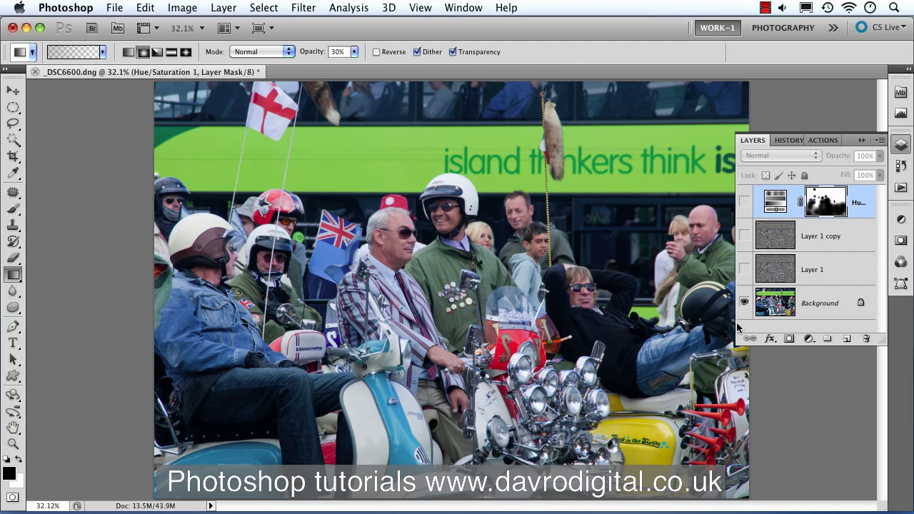
pyautogui.click(745, 270)
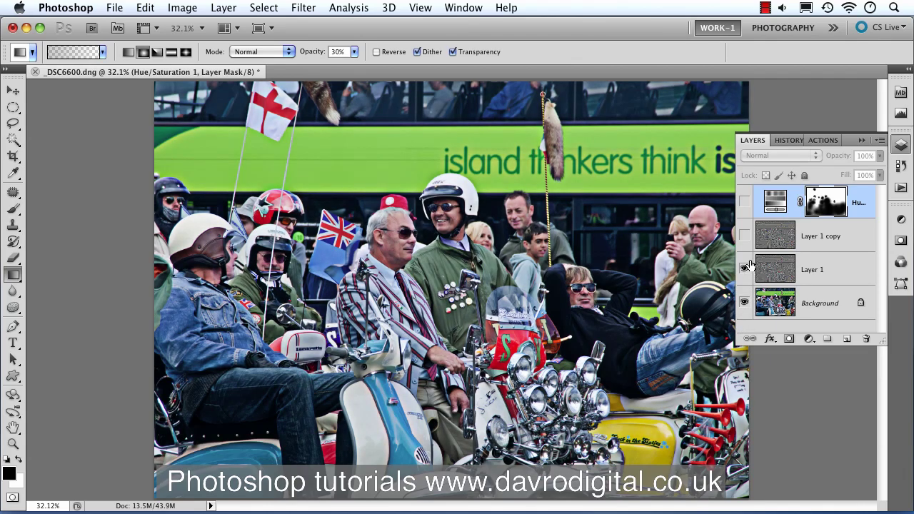
pyautogui.click(745, 236)
pyautogui.click(816, 239)
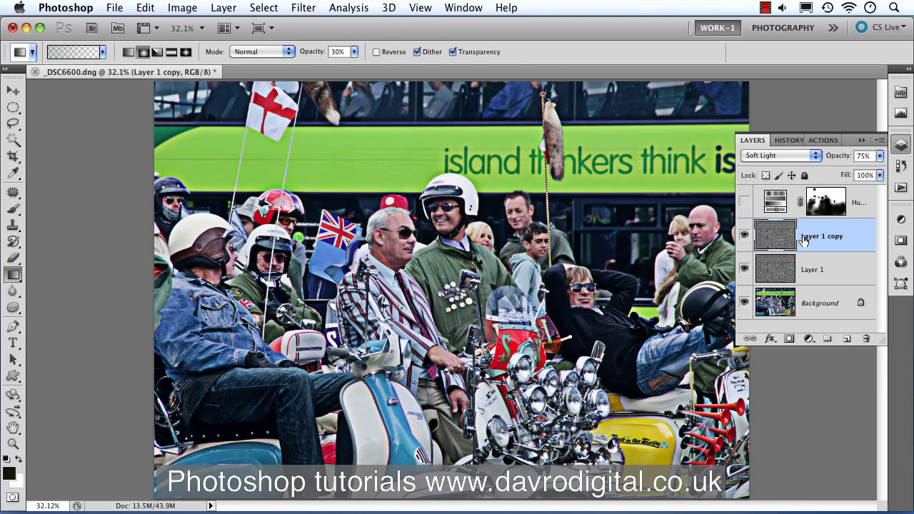
pyautogui.click(744, 203)
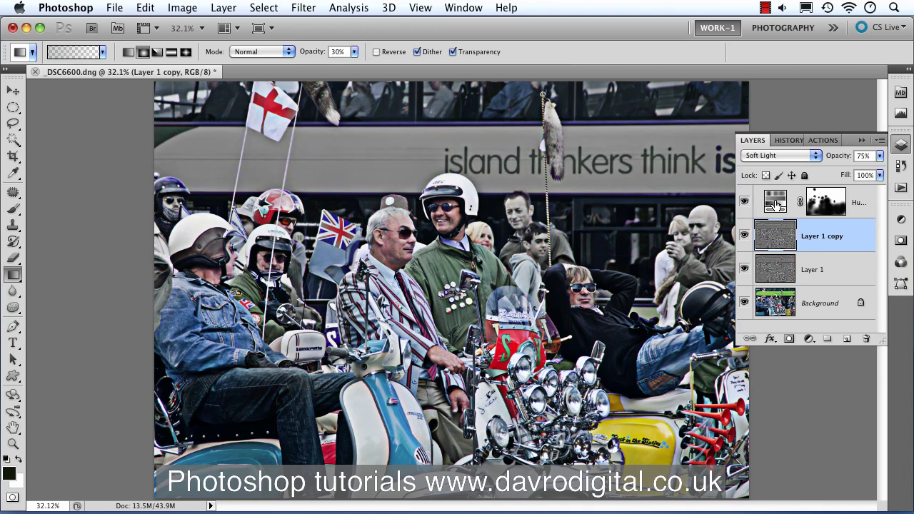
# - Reduce the saturation of the Magentas range to -34 in the Hue/Saturation adjustment
pyautogui.doubleClick(775, 200)
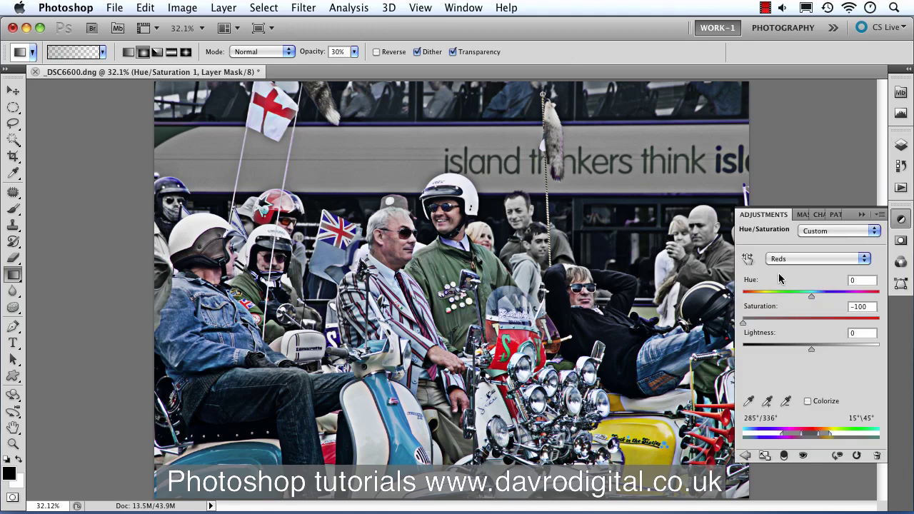
pyautogui.click(800, 260)
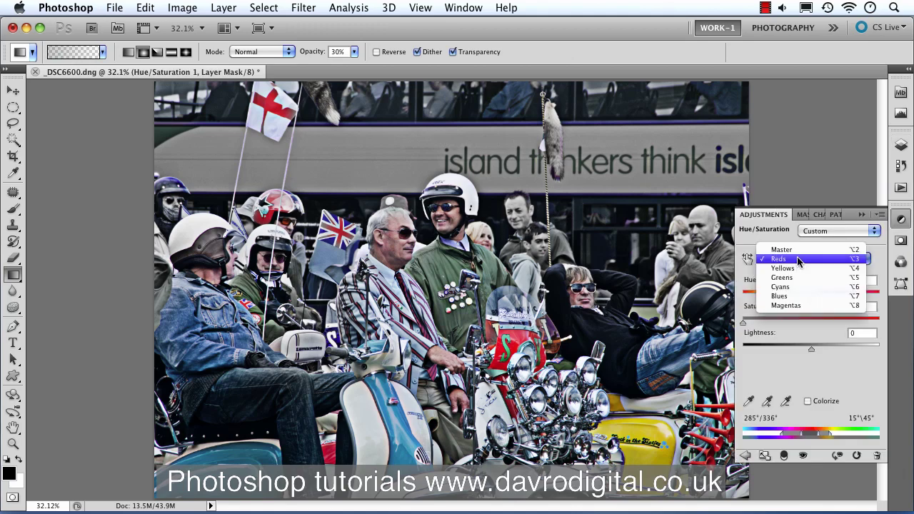
pyautogui.click(793, 306)
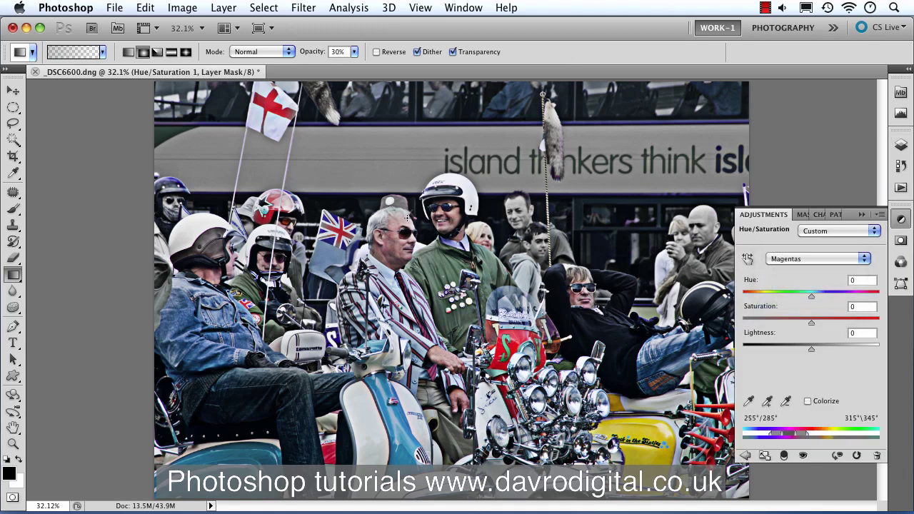
pyautogui.press('super+space')
pyautogui.moveTo(416, 225); pyautogui.dragTo(632, 356)
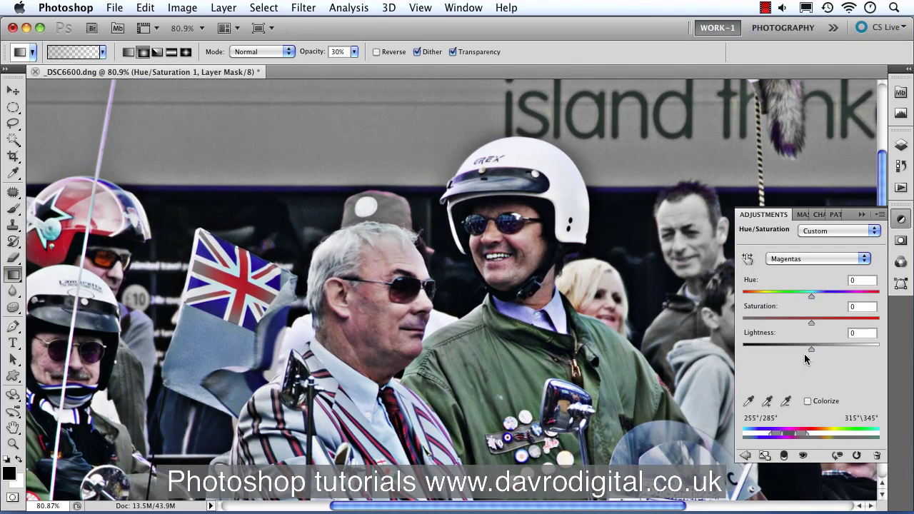
pyautogui.moveTo(812, 323); pyautogui.dragTo(787, 317)
pyautogui.hotkey('ctrl', '0')
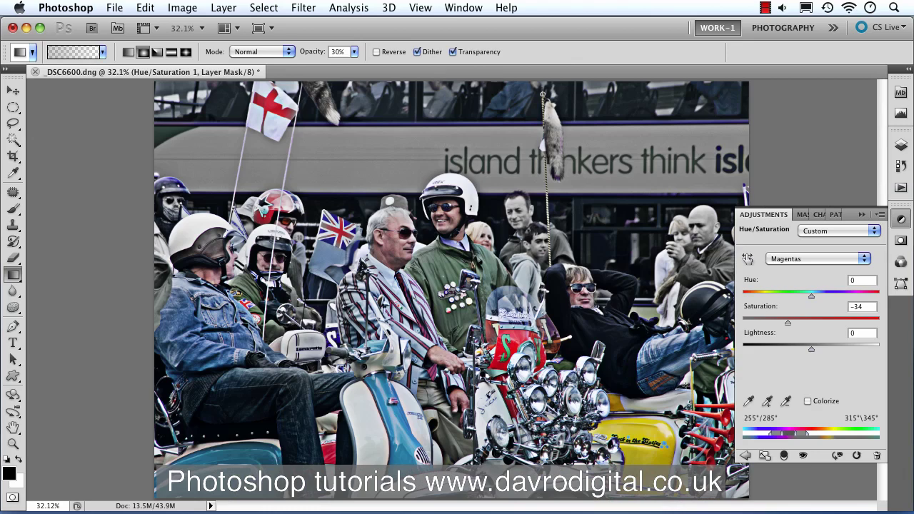
pyautogui.click(807, 258)
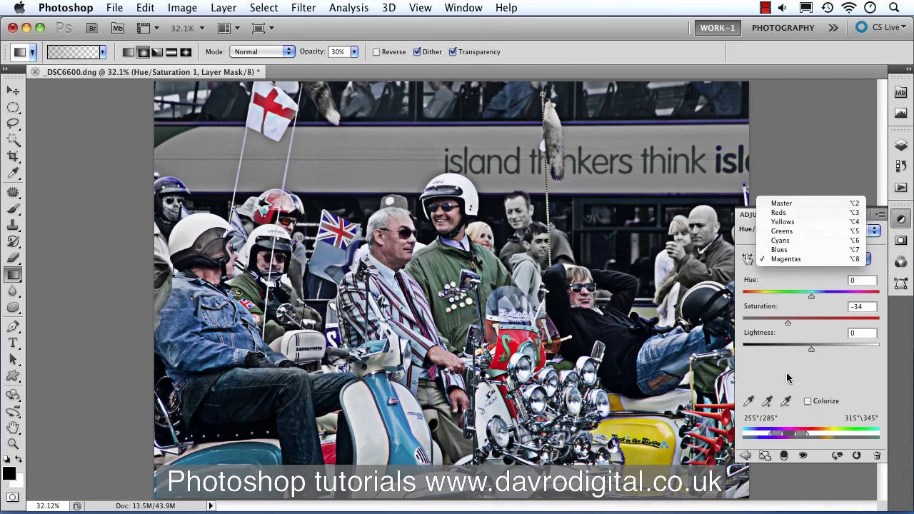
pyautogui.click(789, 377)
pyautogui.click(902, 148)
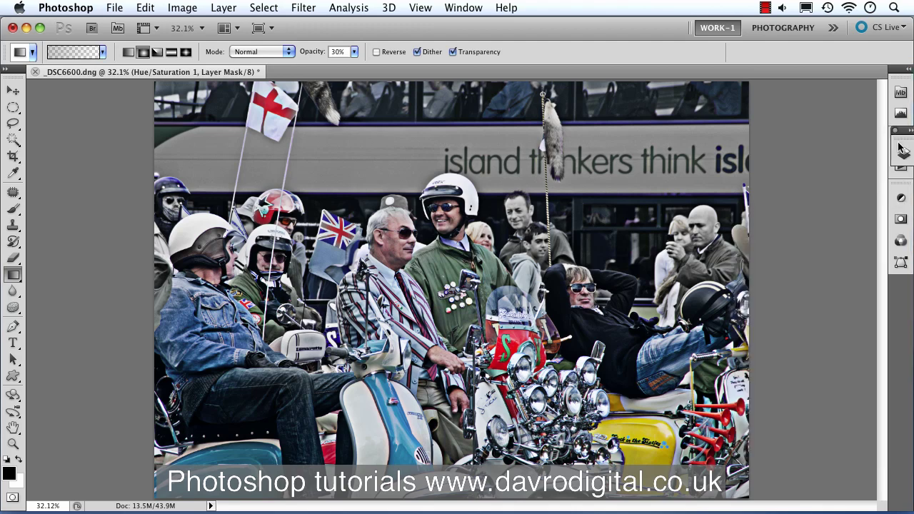